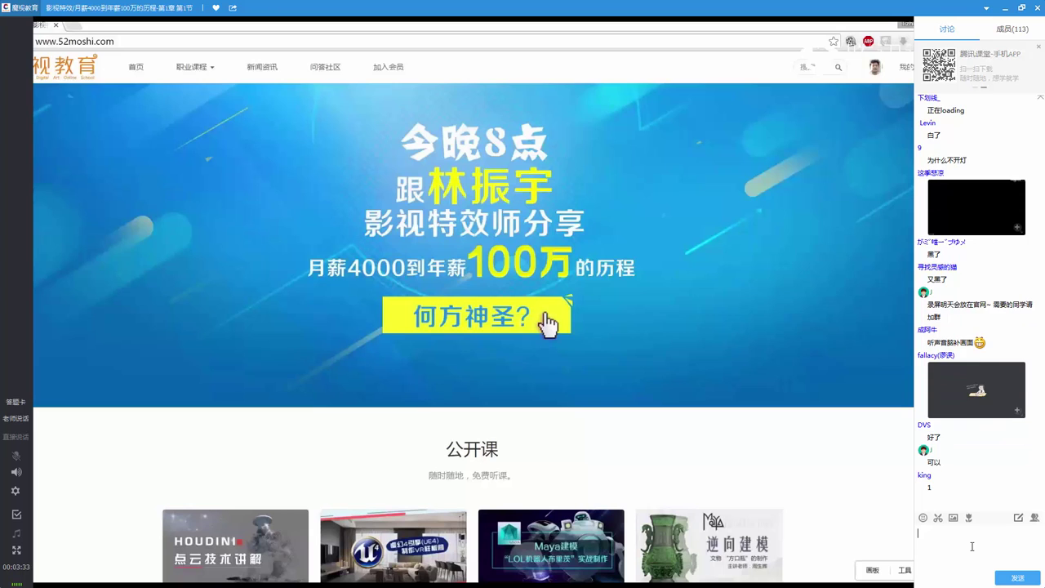
Mark a screenshot region over the 52moshi promo page with the chat's scissors tool
left_click(937, 519)
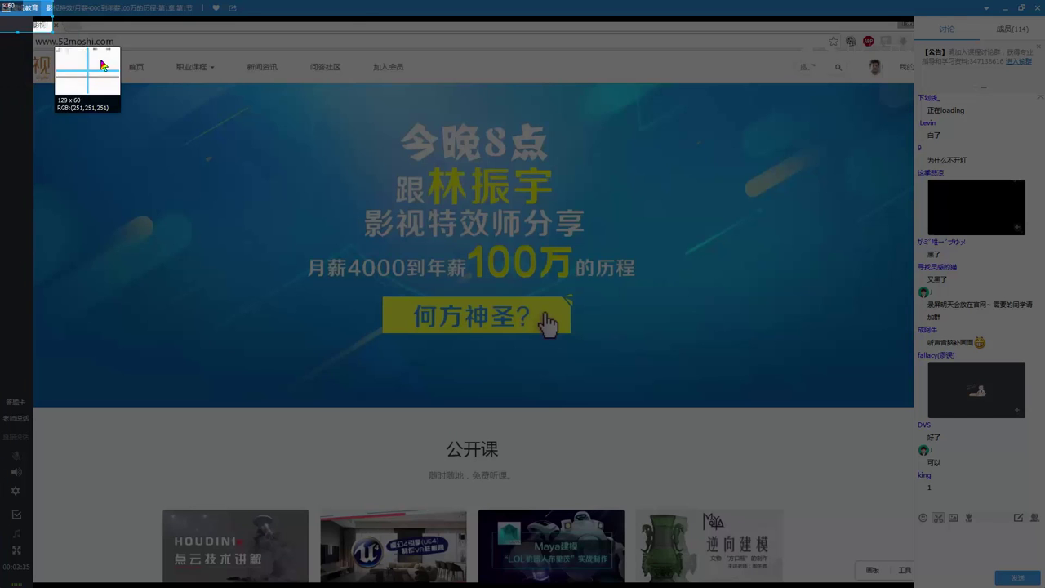
left_click_drag(2, 6, 895, 559)
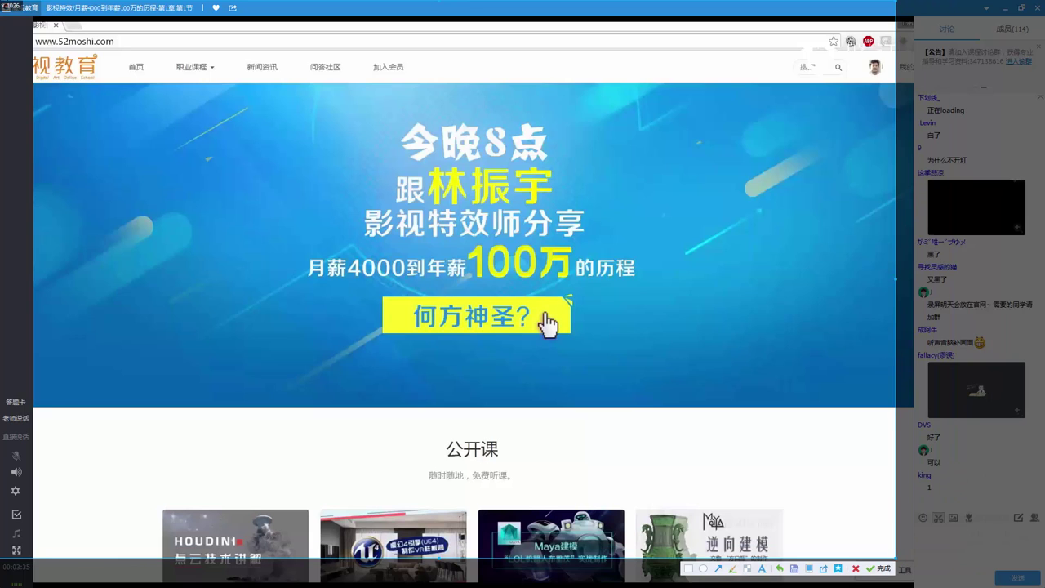
left_click_drag(3, 6, 0, 0)
Post the captured screenshot and send the message 老师好年轻 to the class chat
left_click(876, 571)
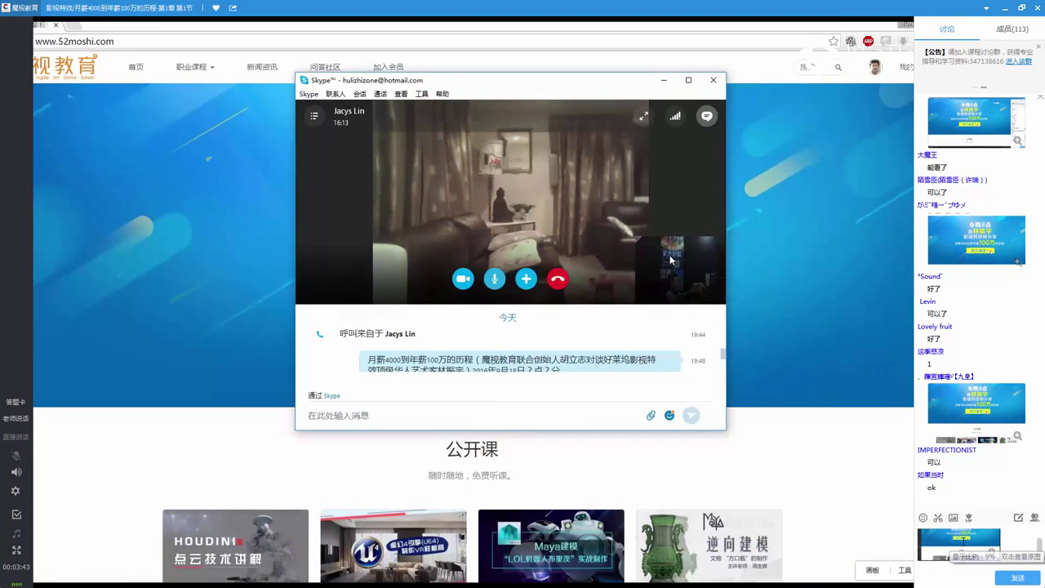
key("BackSpace")
type("0-0")
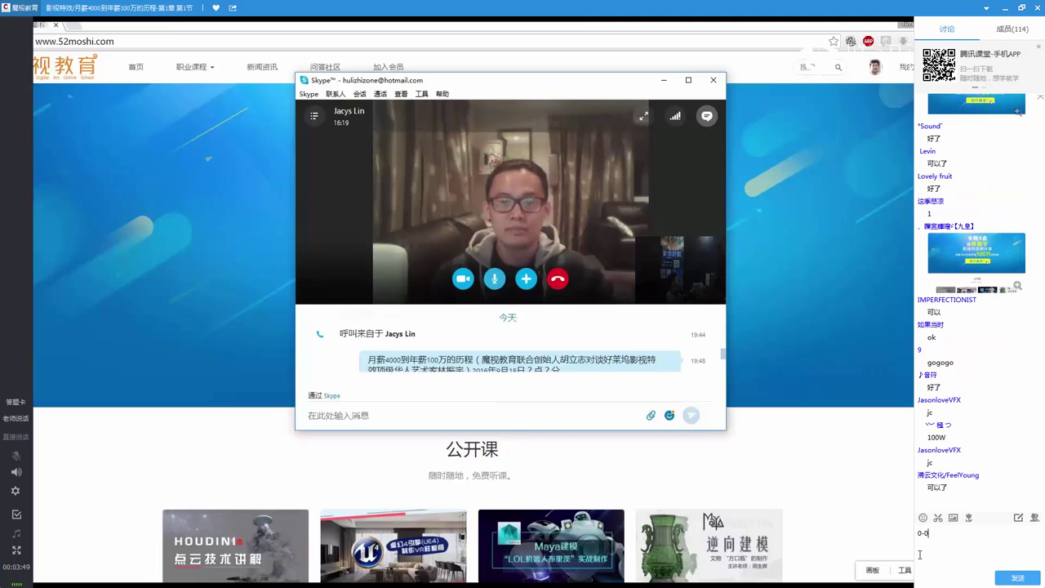
type(" 老师")
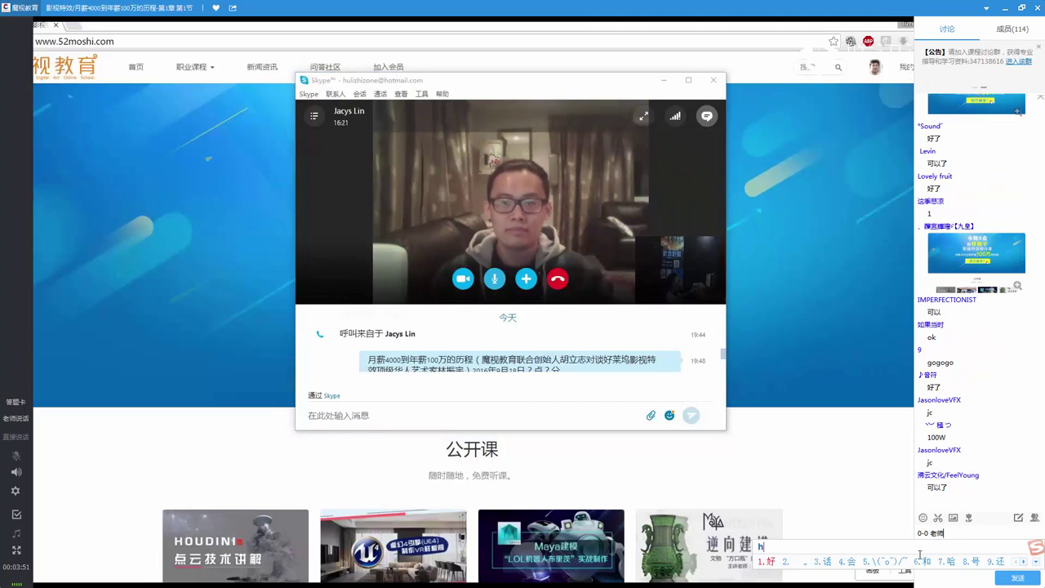
type("haonianqing")
key("space")
key("Return")
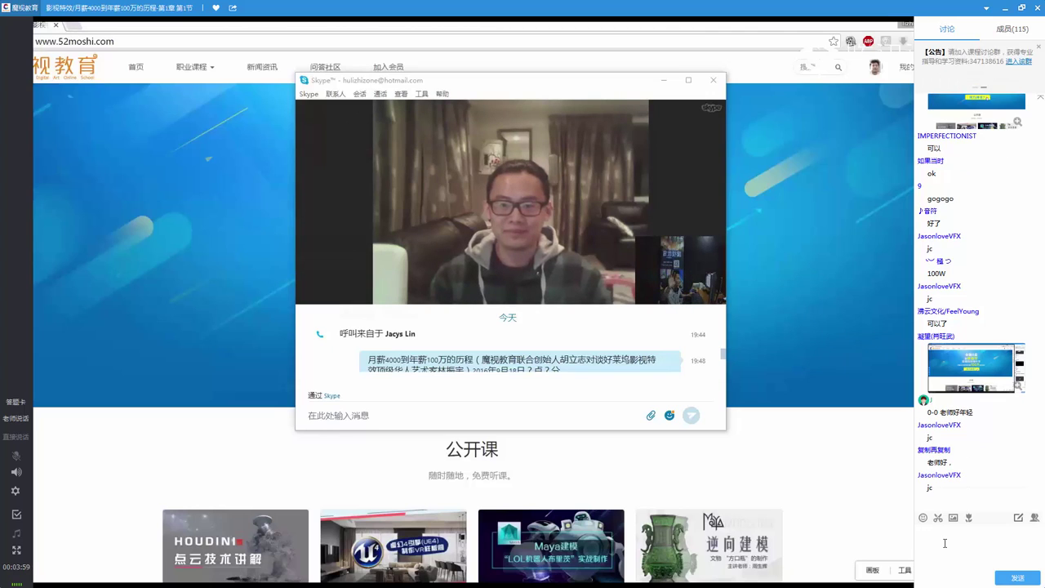
Send 老师好~~~, then a greeting addressing the teacher by name
type("jc")
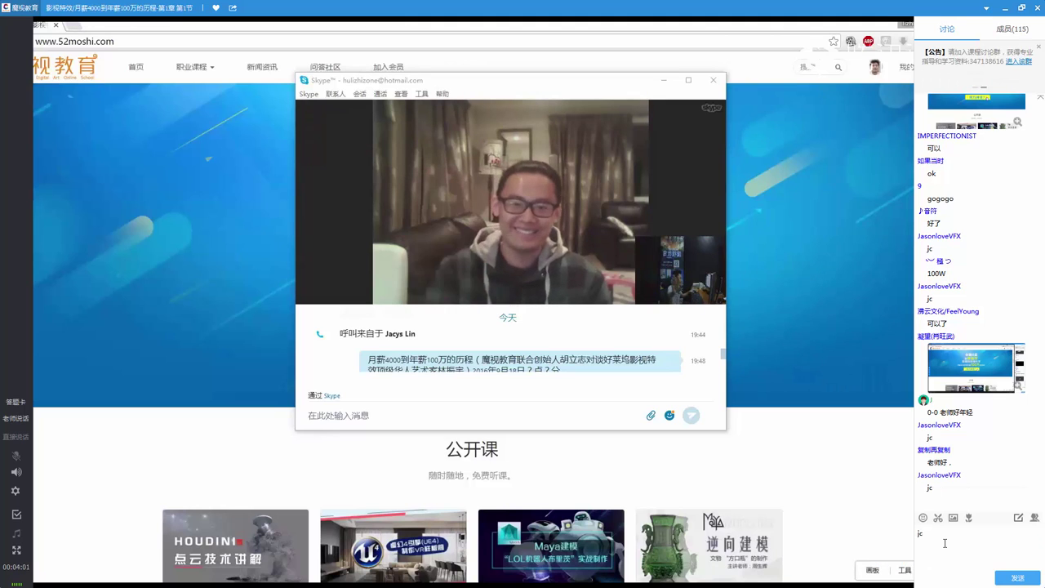
key("BackSpace")
key("BackSpace")
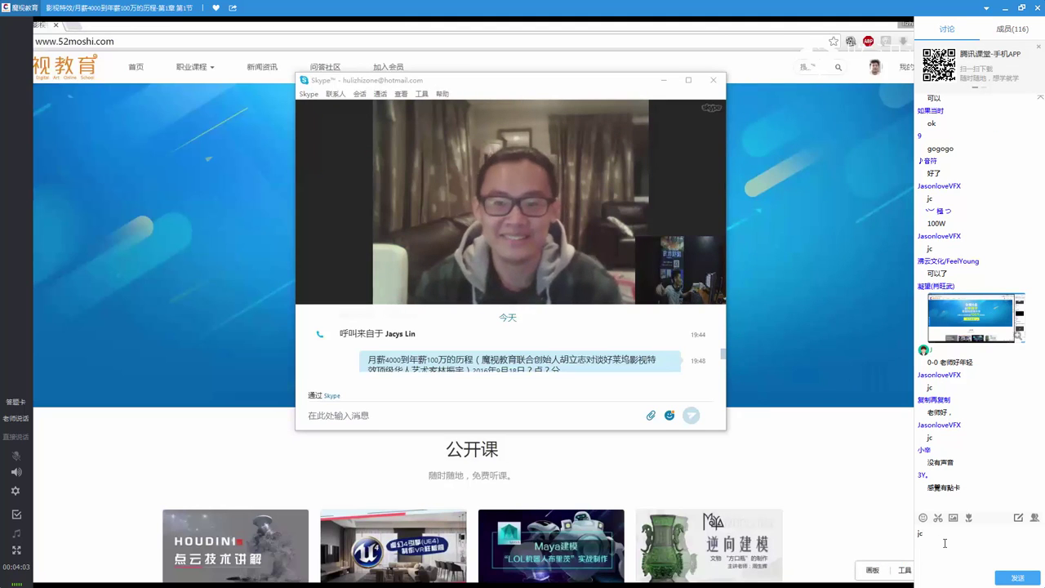
type("老师")
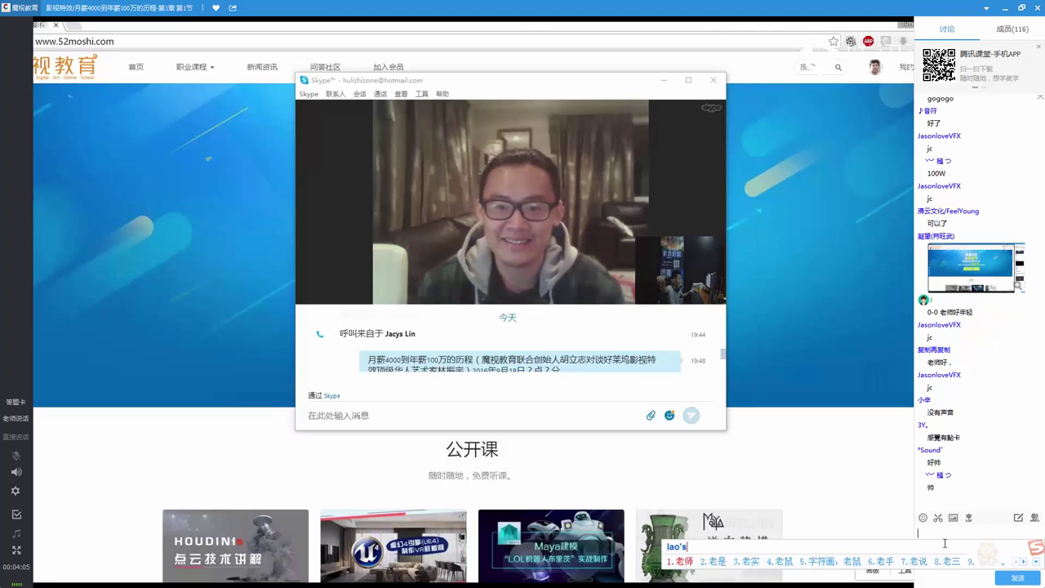
type("好~~~")
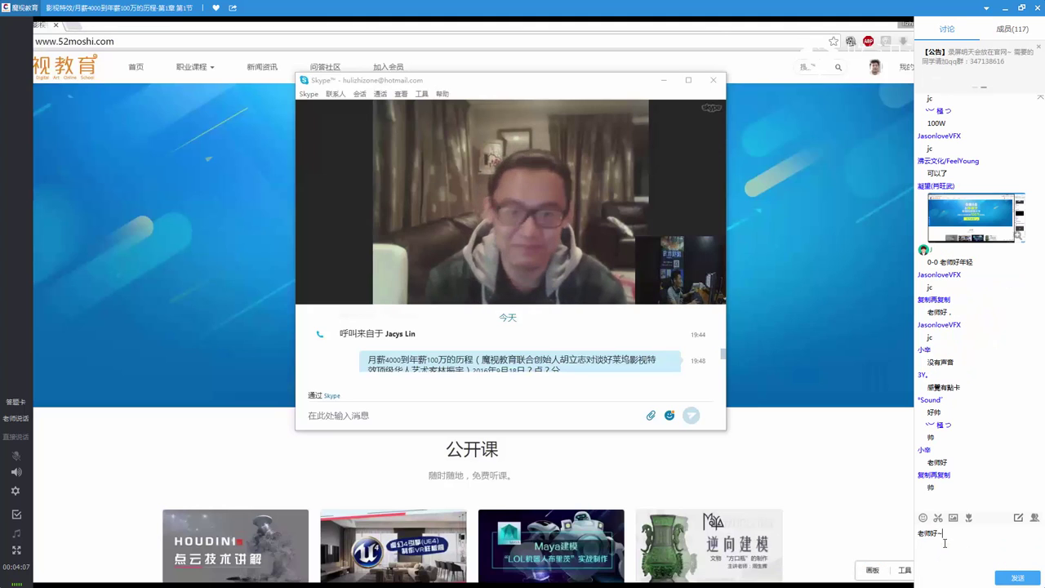
key("Return")
type("linlaos")
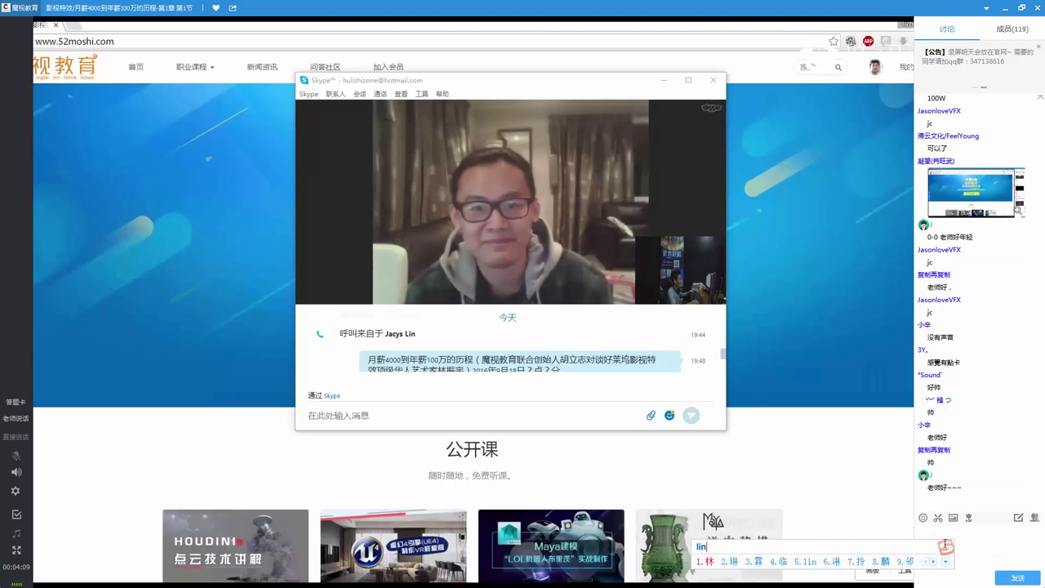
key("space")
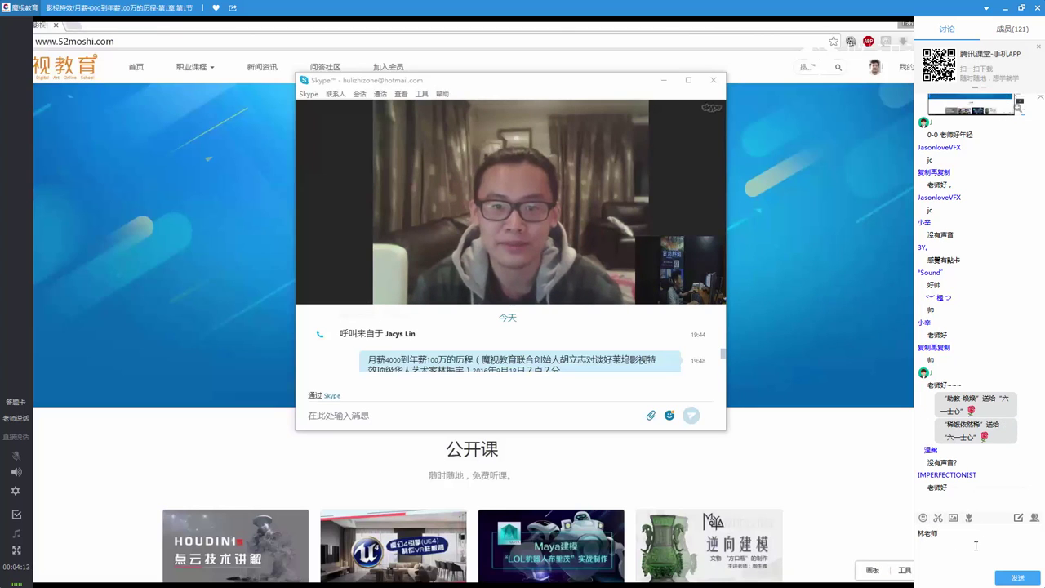
key("Return")
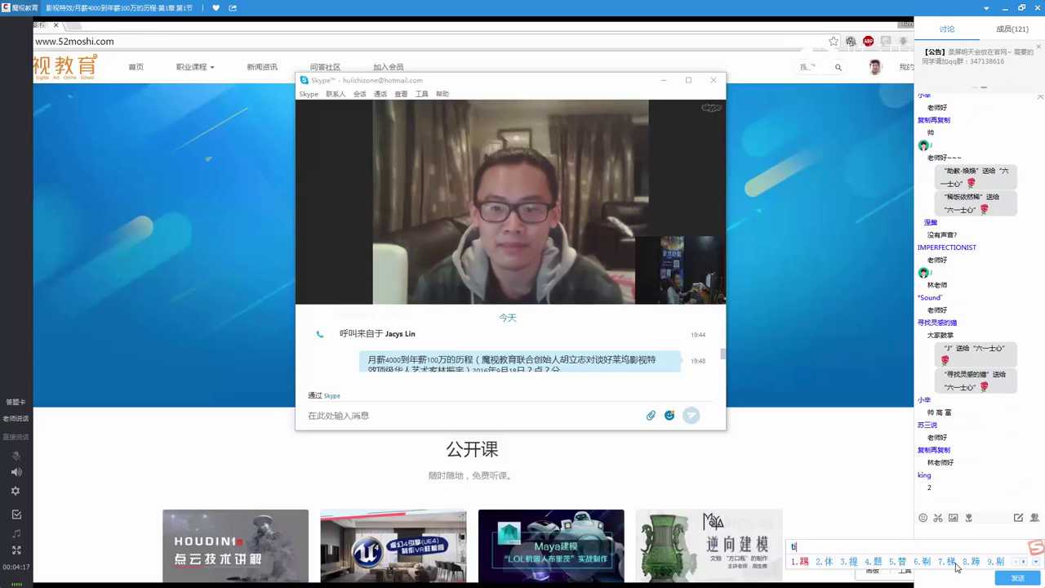
Drop the unfinished pinyin and send 可以可以 to the chat
type("tingbuda")
key("Escape")
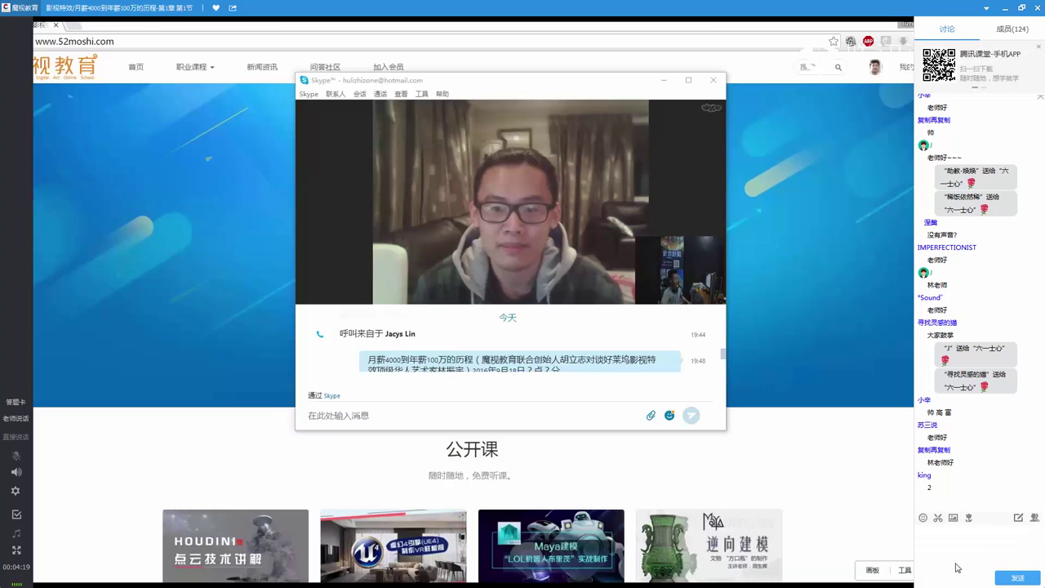
type("li")
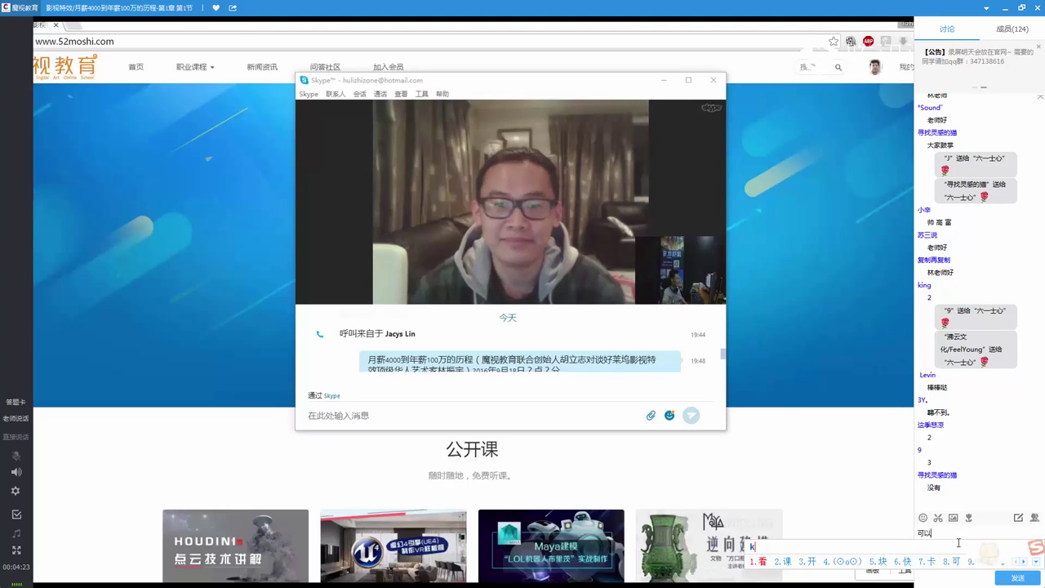
type("可以可以")
key("Return")
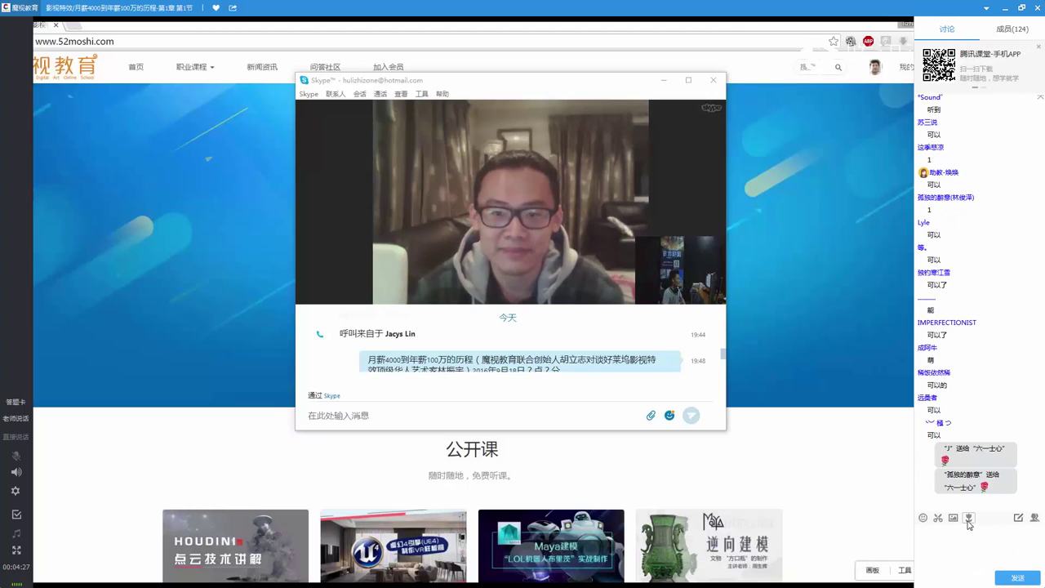
Send 刷的好快~~ followed by ok to the class discussion
type("shuad")
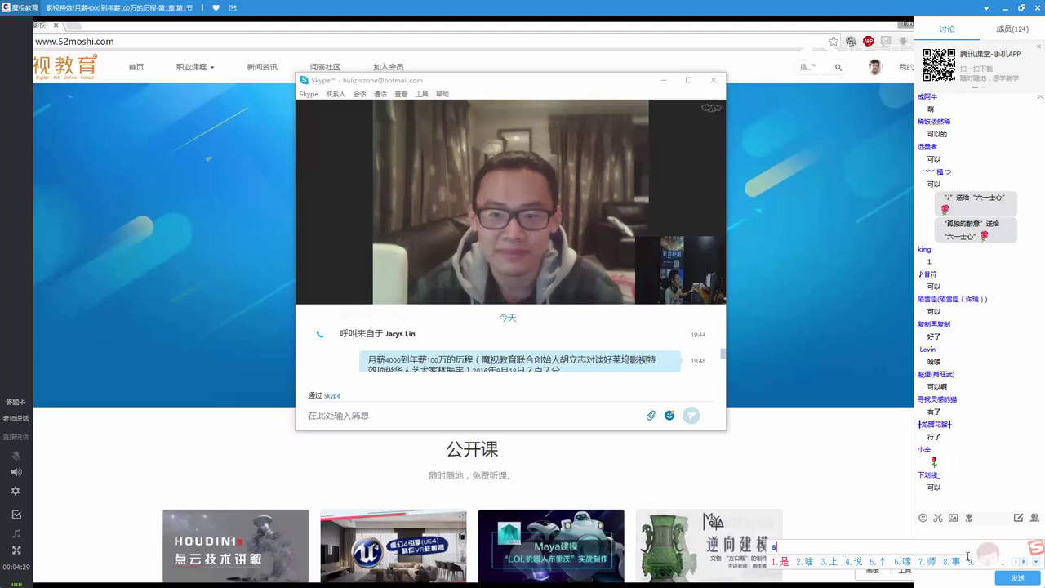
type("3haokuai")
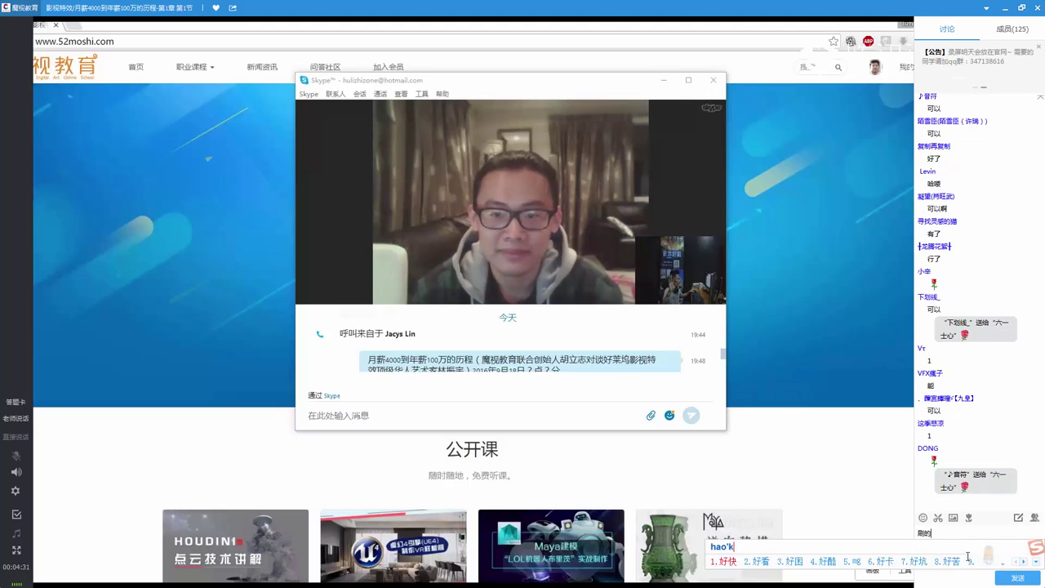
key("space")
type("~~")
key("Return")
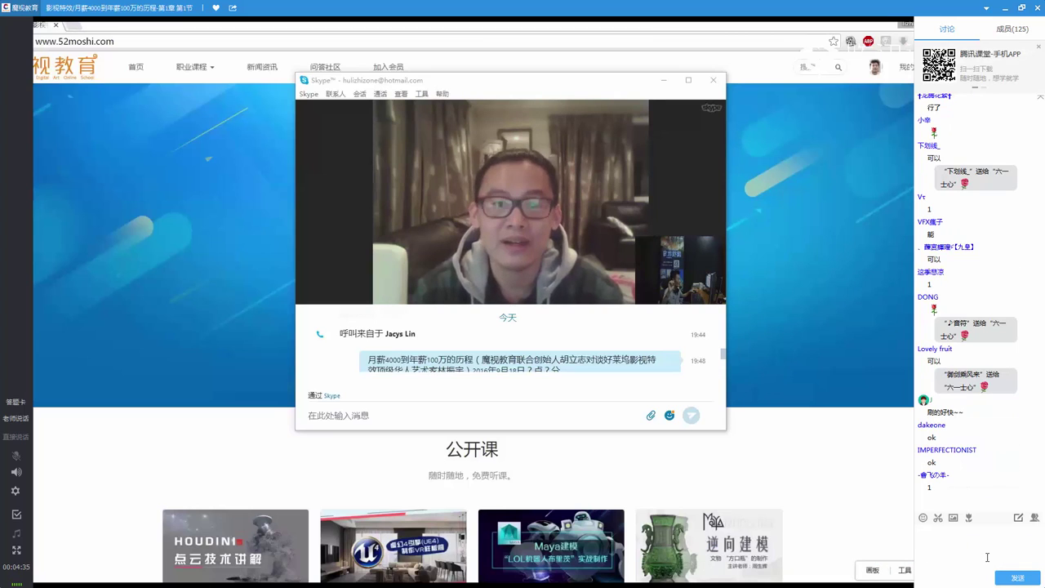
type("ok")
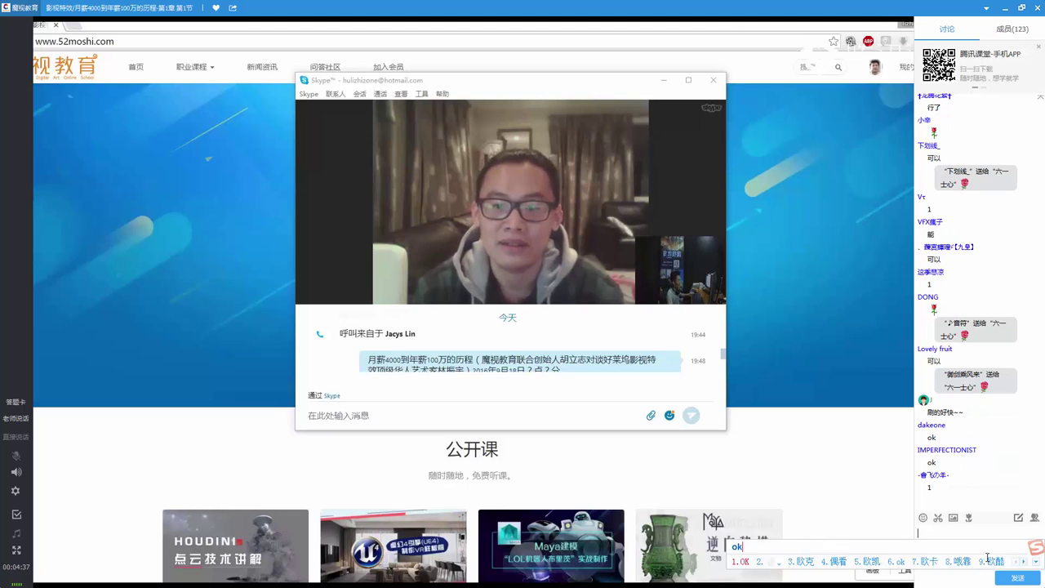
key("Return")
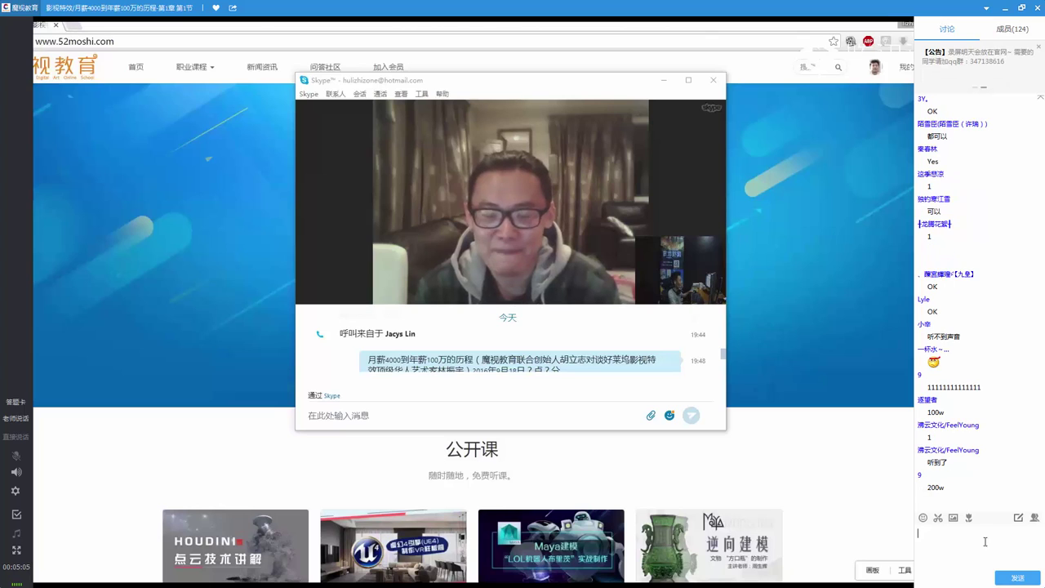
Send the teacher one flower gift from the chat toolbar
left_click(970, 519)
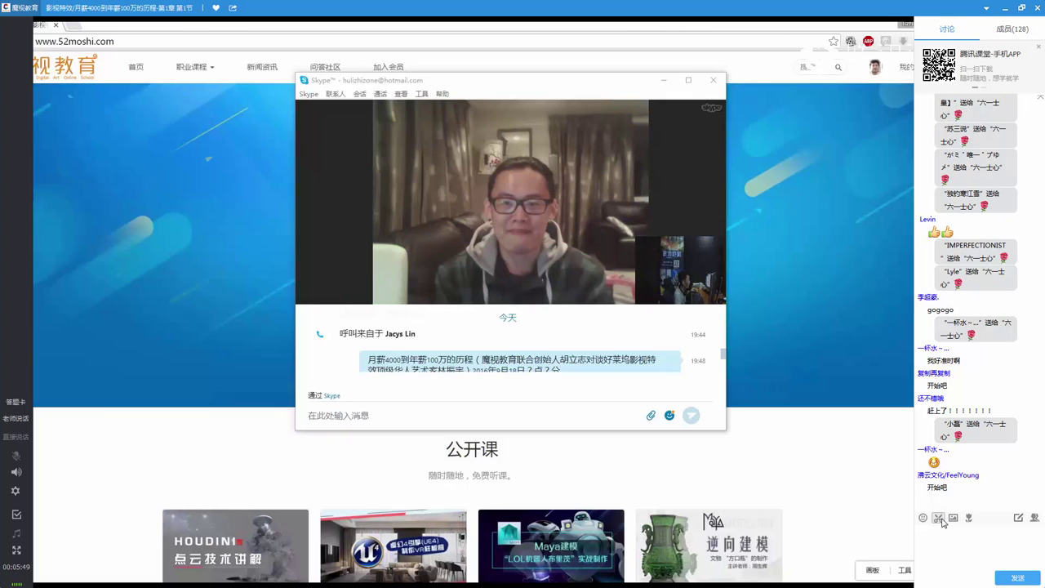
Capture the small Skype video inset and post the screenshot to the chat
left_click(938, 519)
left_click_drag(631, 224, 731, 313)
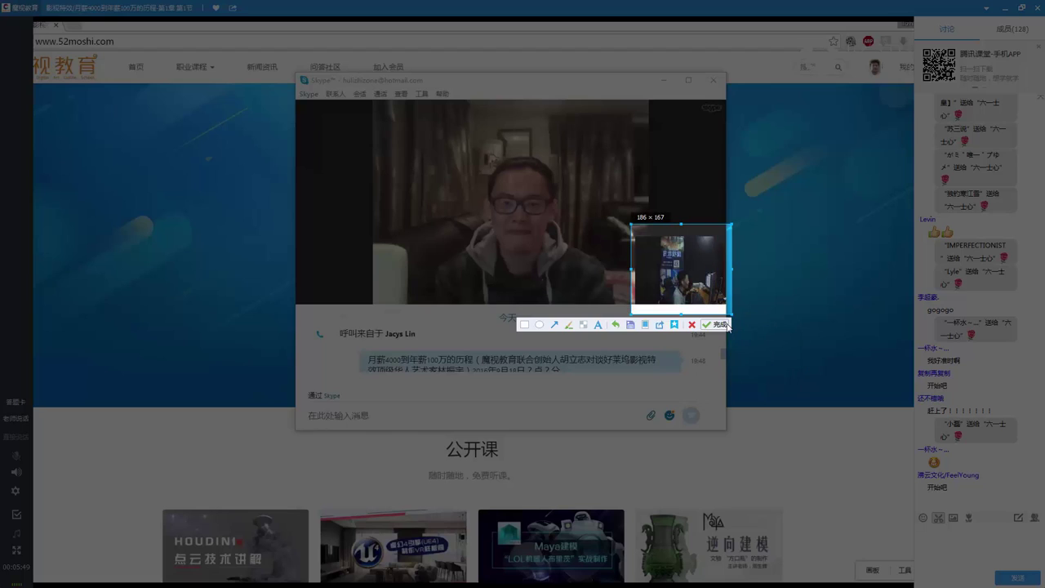
left_click(725, 325)
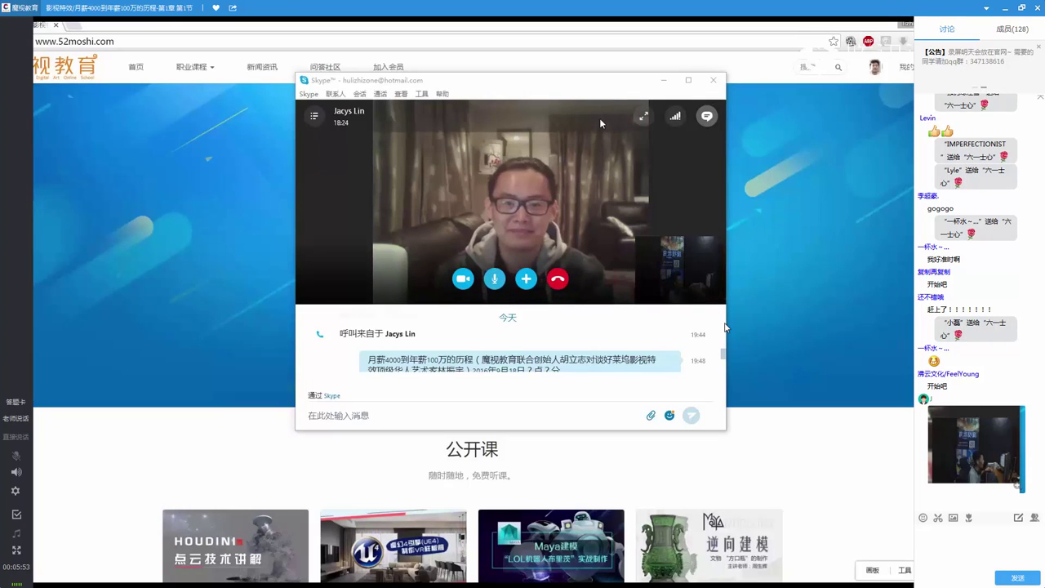
Send the message 也看不清 to the class chat
type("yekanbuq")
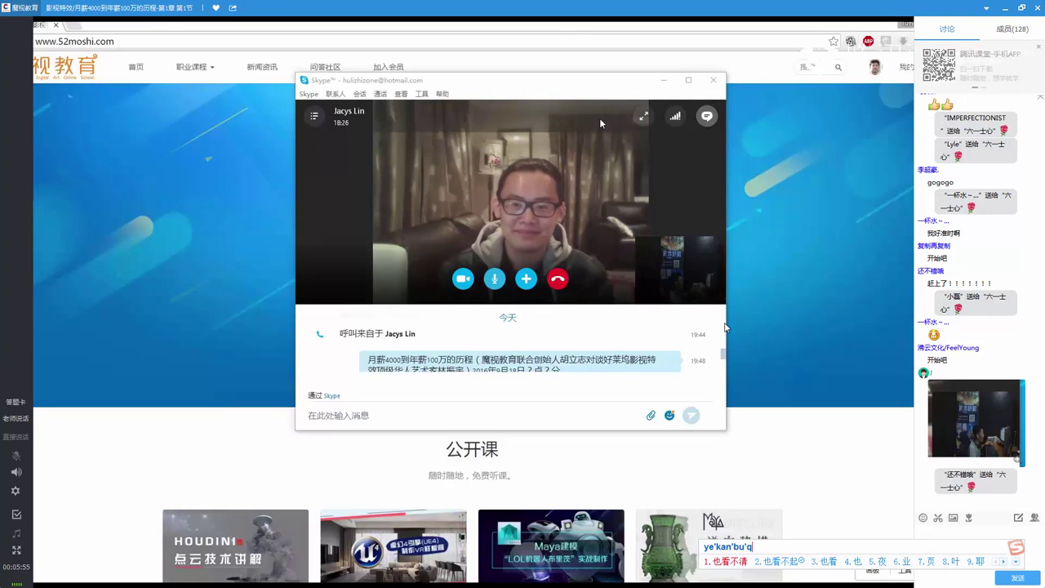
key("space")
key("Return")
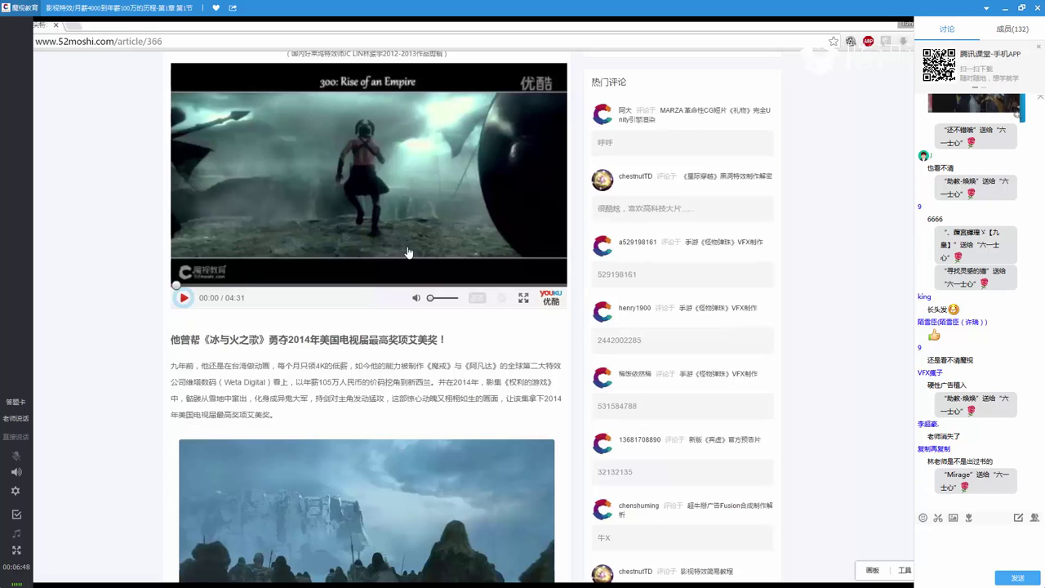
Scroll down through the article's images and videos and back to the top, then start typing 感谢
scroll(408, 253, "down", 2)
scroll(407, 248, "down", 2)
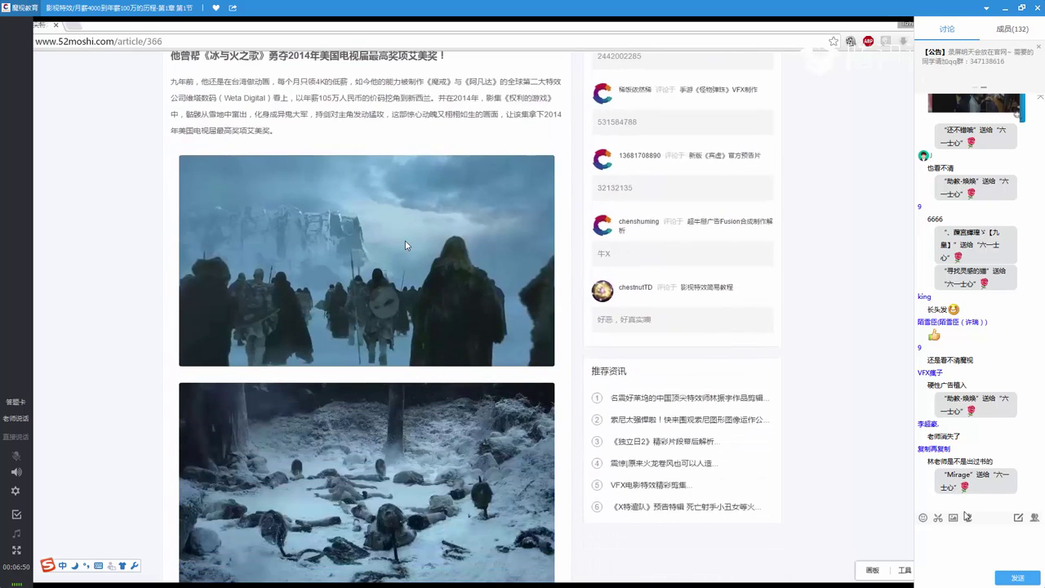
scroll(405, 241, "down", 3)
scroll(405, 240, "down", 5)
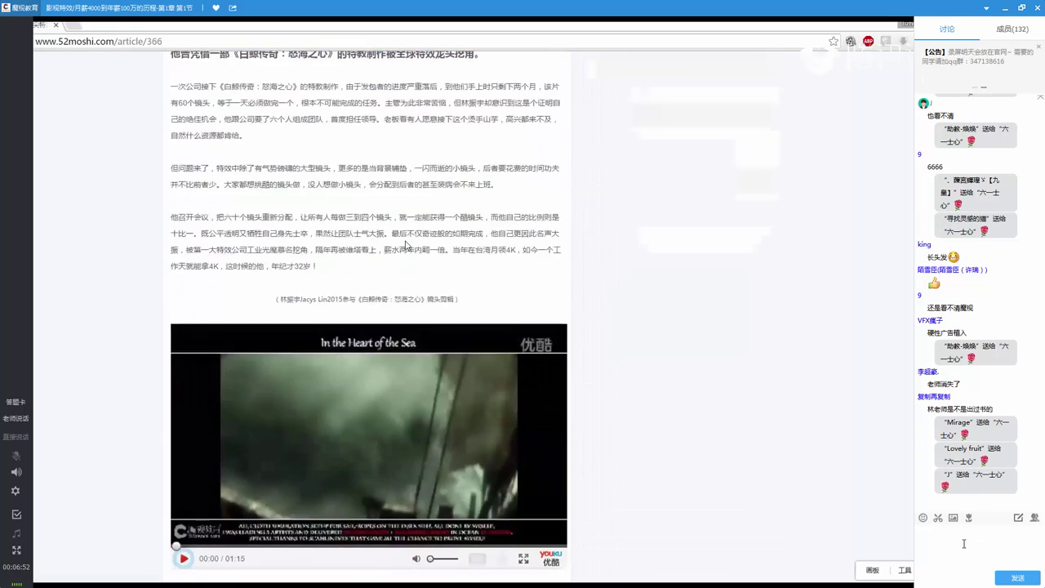
scroll(405, 245, "down", 5)
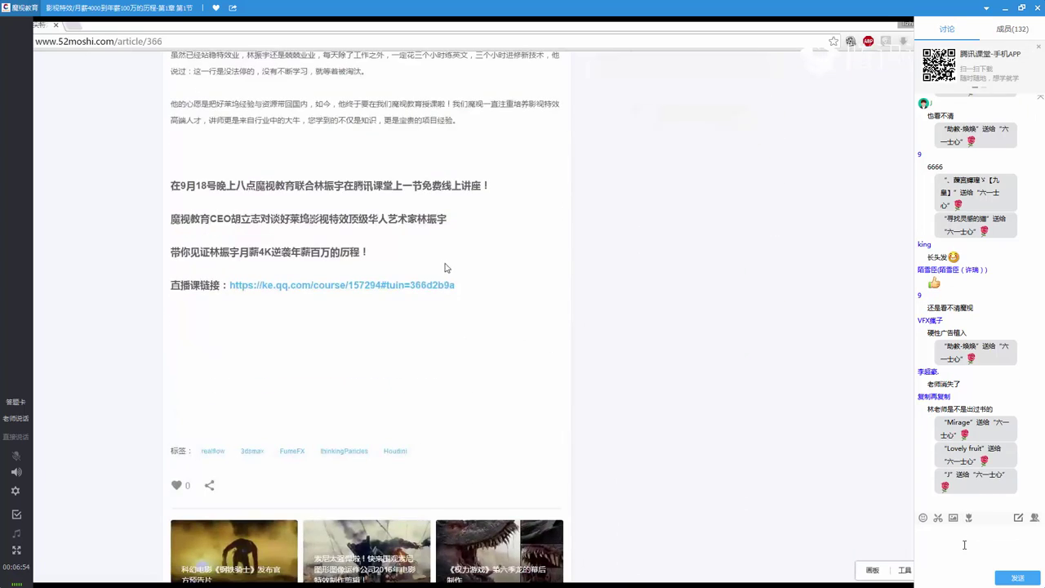
scroll(562, 243, "up", 3)
scroll(562, 243, "up", 5)
scroll(561, 243, "up", 5)
scroll(563, 245, "up", 5)
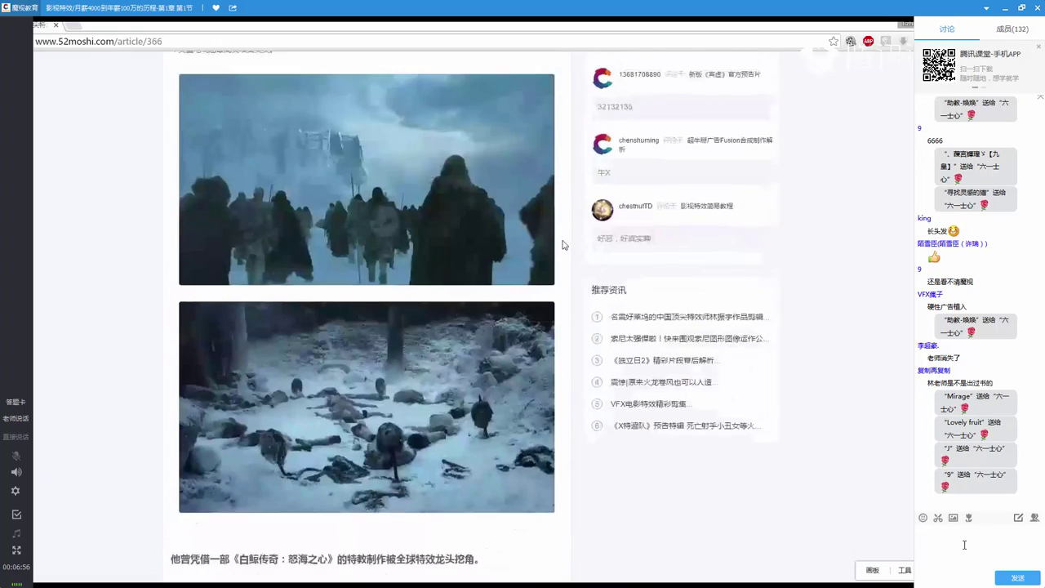
scroll(562, 243, "up", 5)
scroll(561, 244, "up", 5)
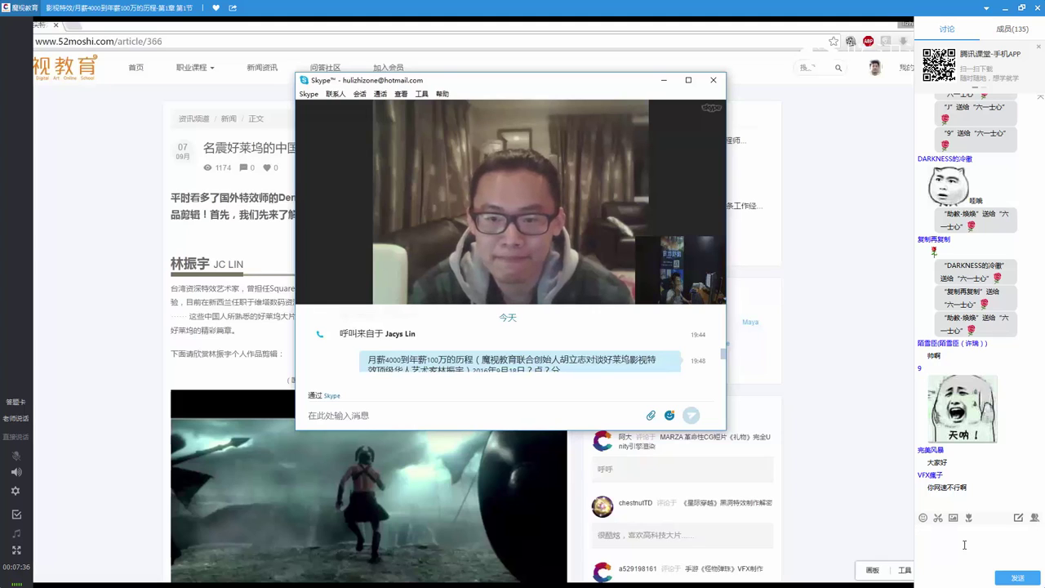
type("gan")
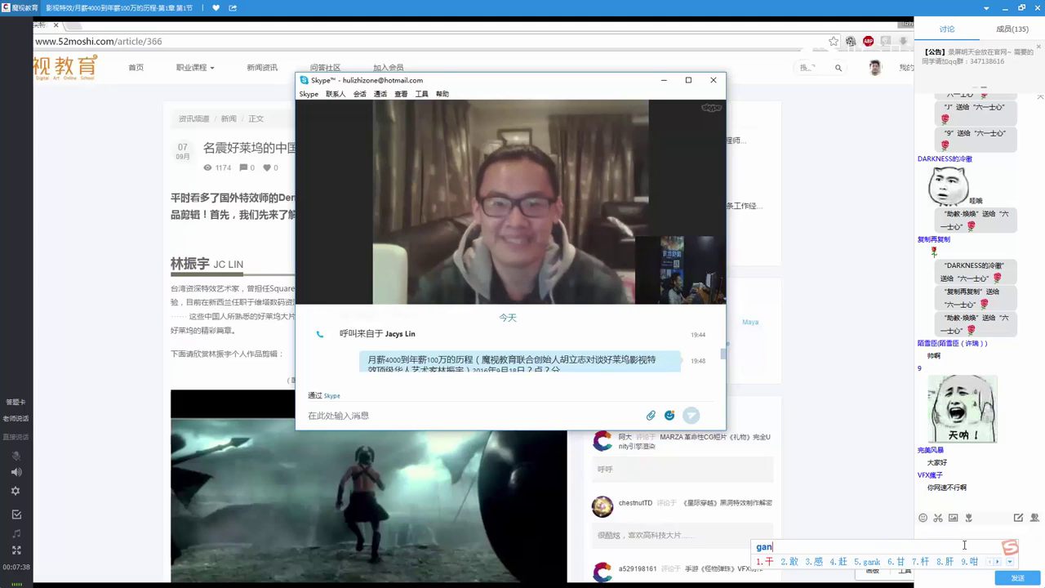
type("感谢谈")
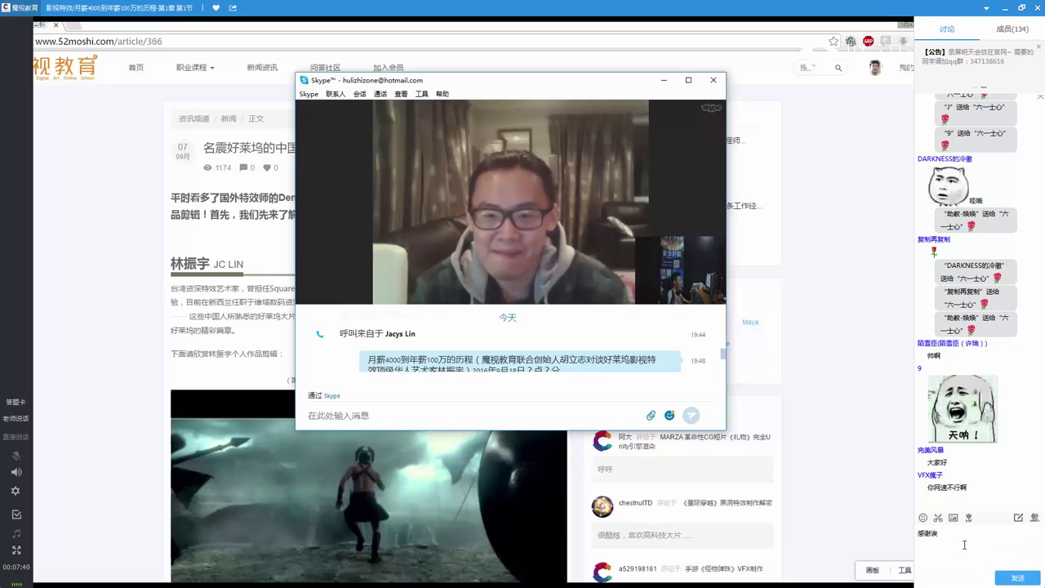
Send the thank-you message 感谢~~~ and then 晚上？ to the class chat
key("BackSpace")
type("~~~")
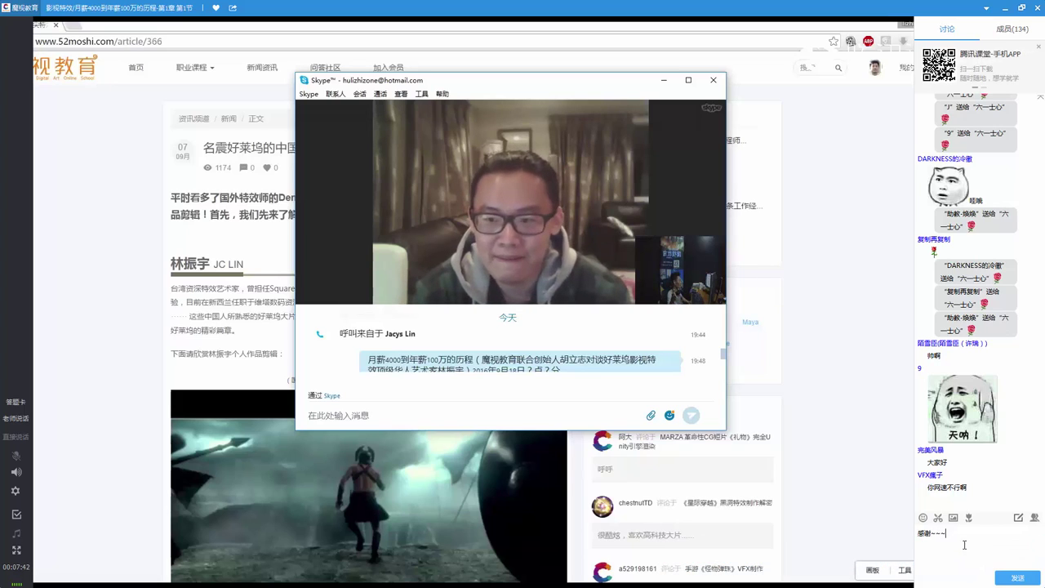
key("Return")
type("晚上")
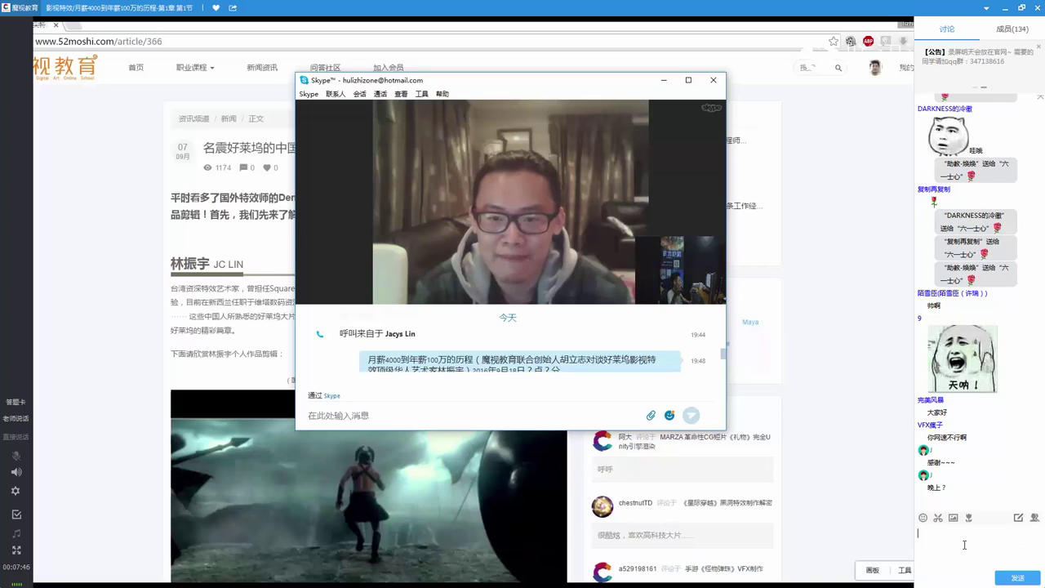
key("Return")
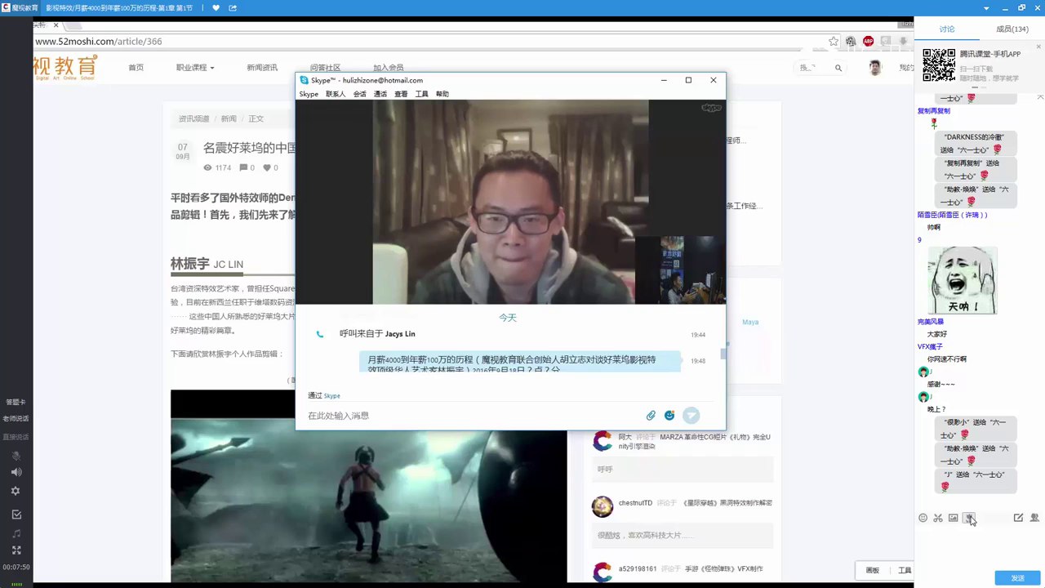
Send the host three flower gifts
left_click(970, 518)
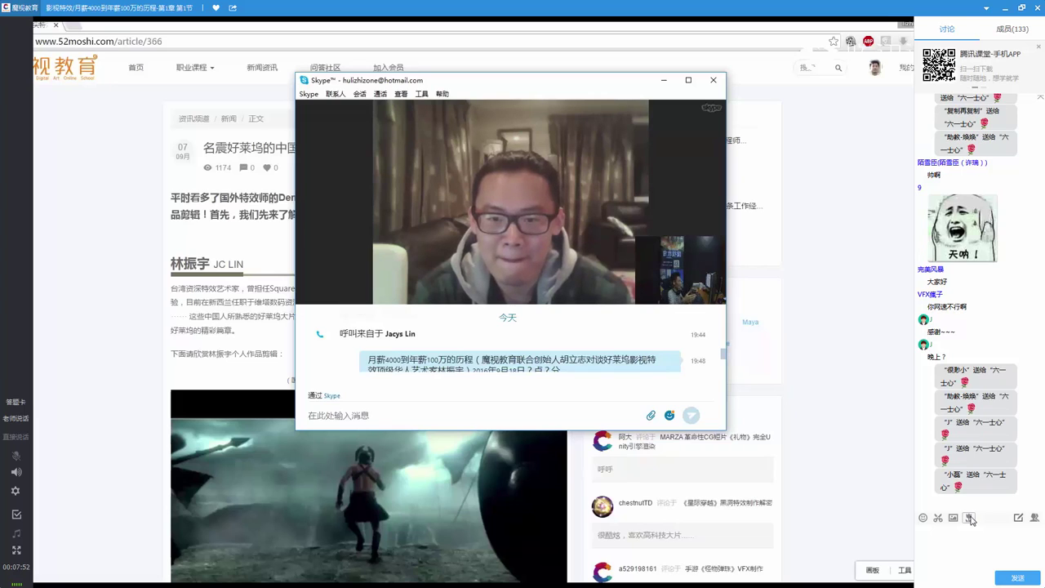
left_click(969, 518)
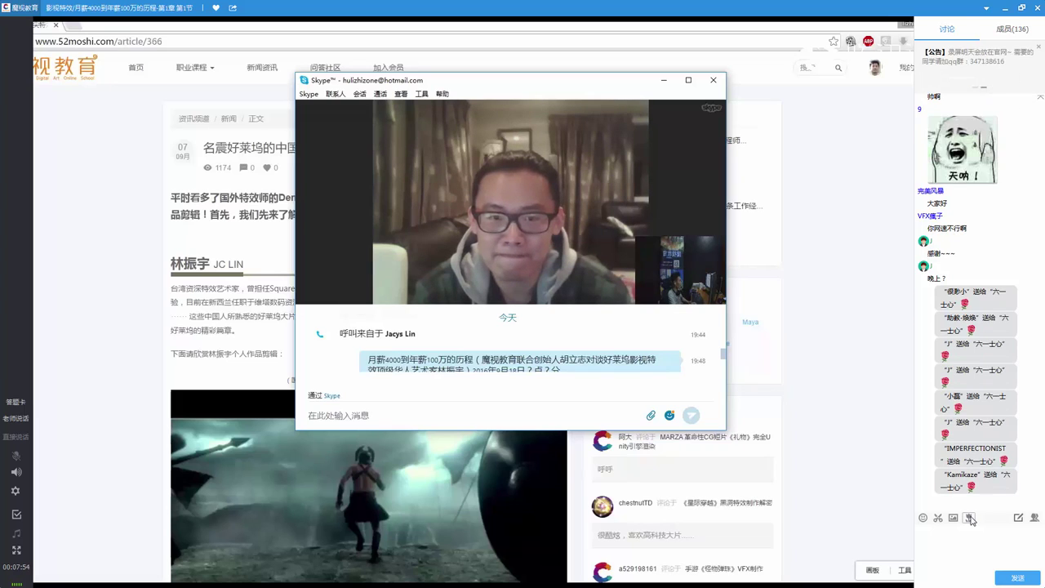
left_click(969, 518)
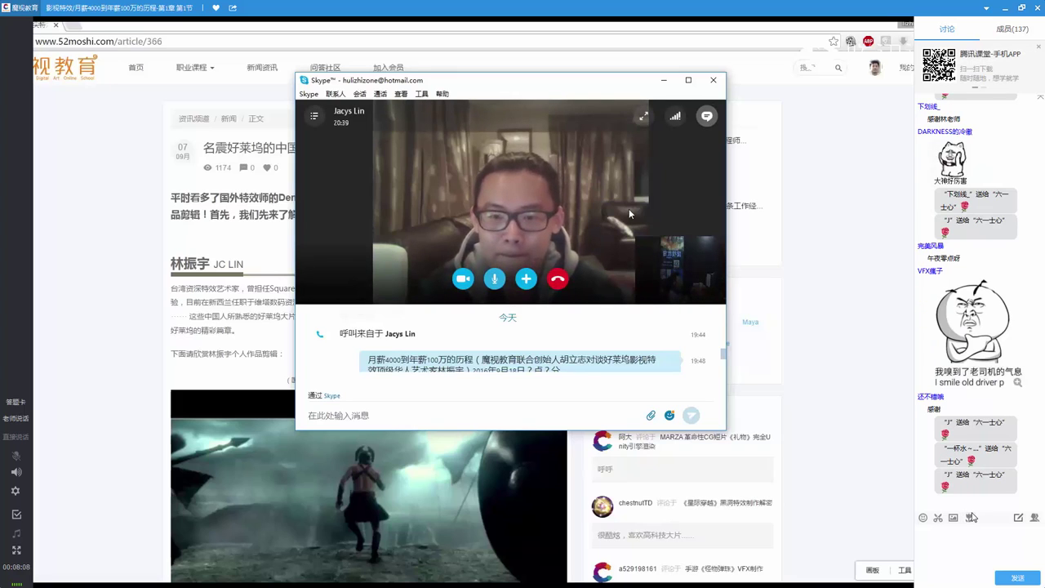
scroll(985, 422, "up", 3)
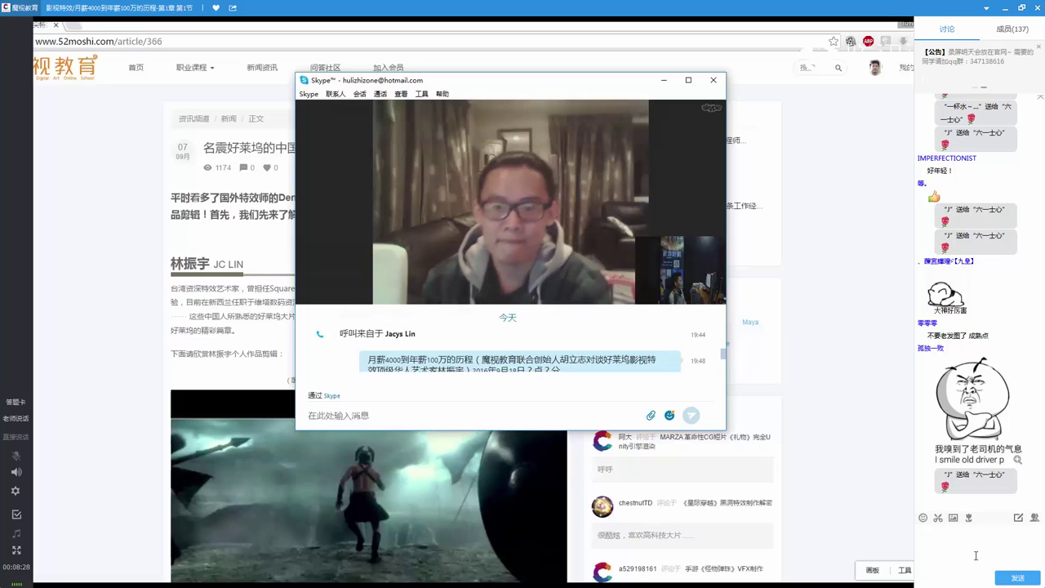
type("qingbut")
key("BackSpace")
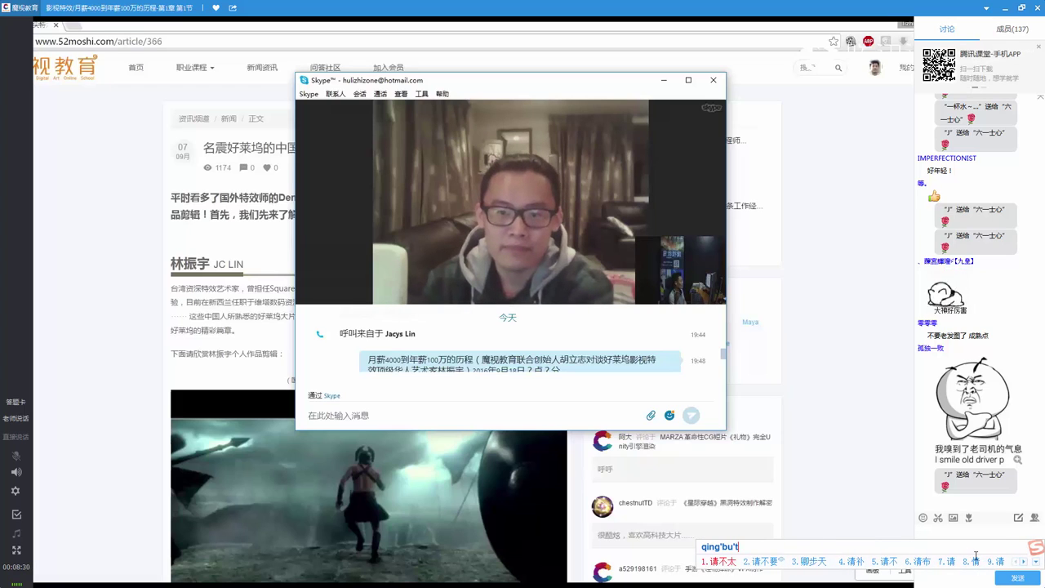
type("yao")
key("space")
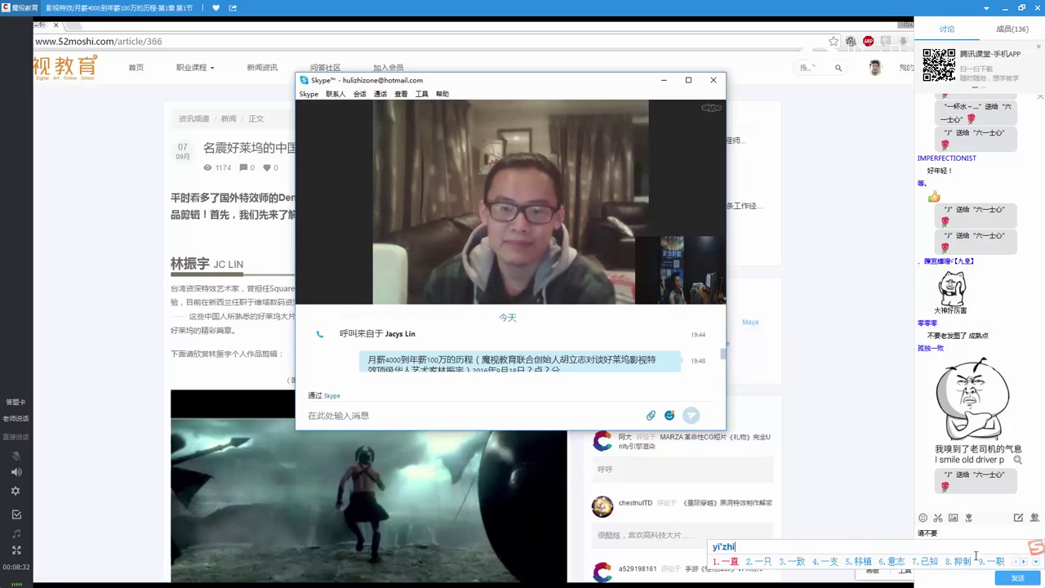
type("yizhifatua")
key("space")
type("~~")
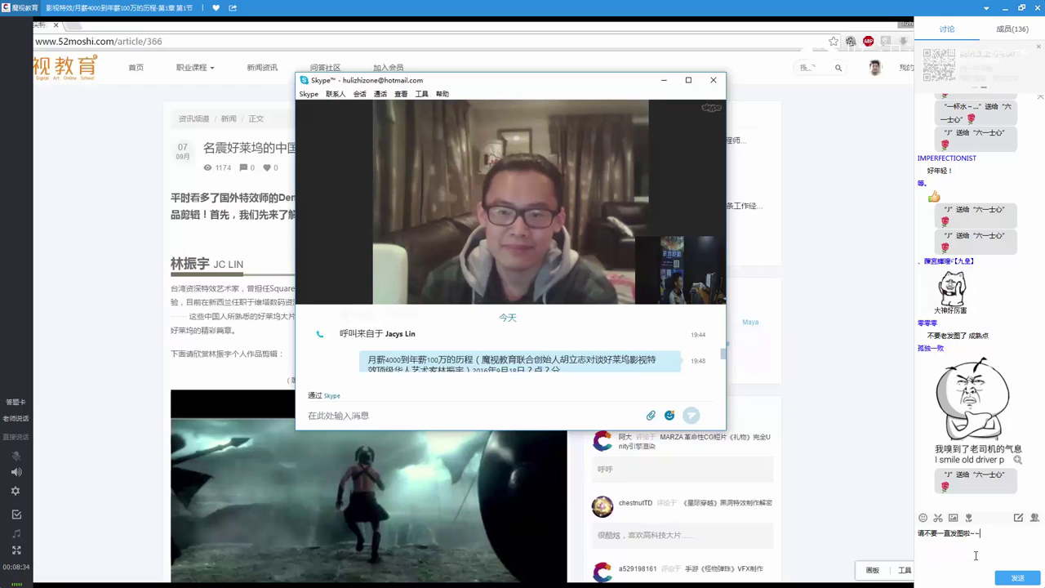
key("Return")
type("keyi s")
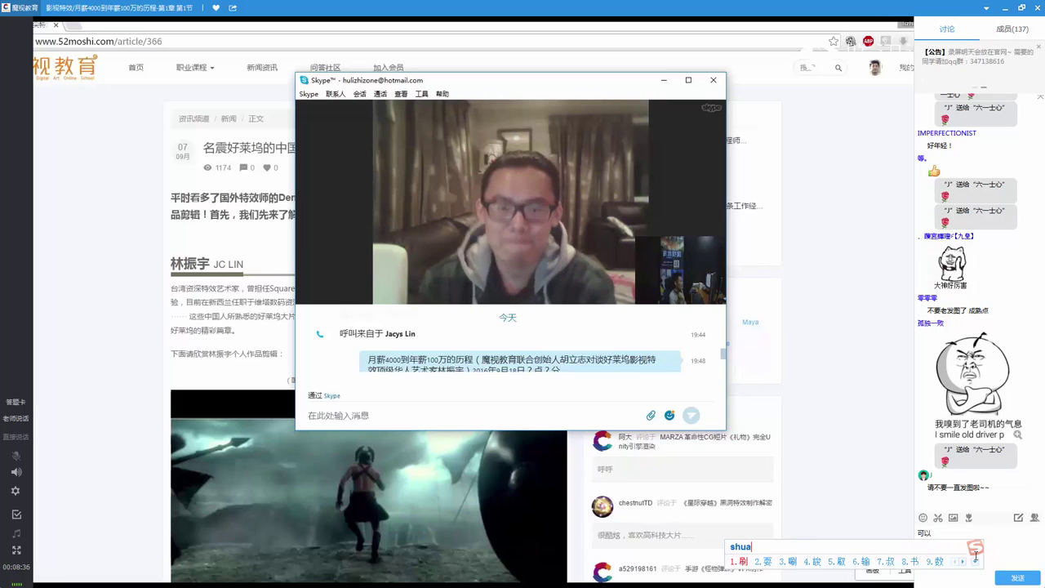
type("huahuahua")
key("space")
type("~~")
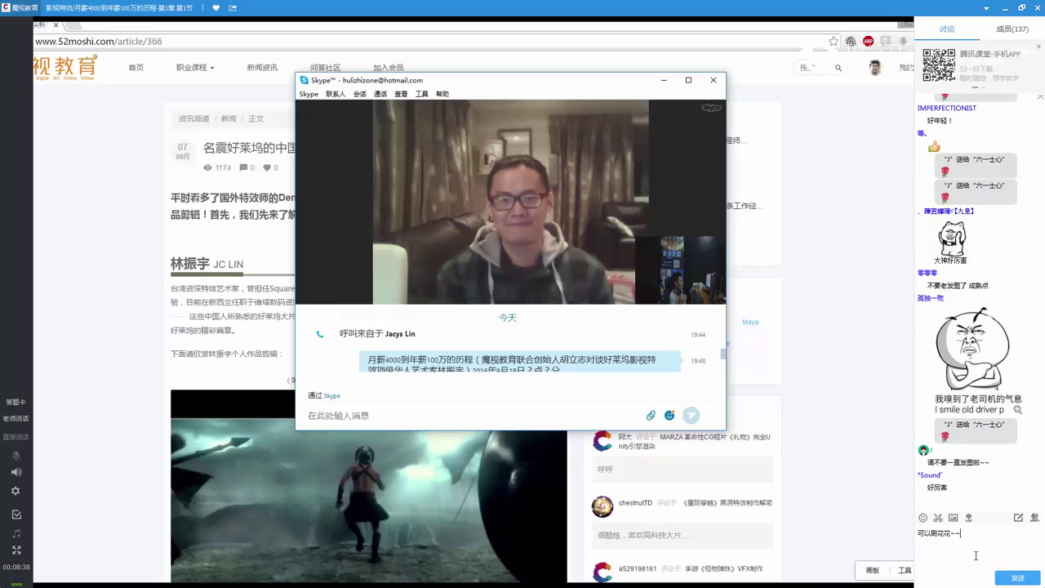
key("Return")
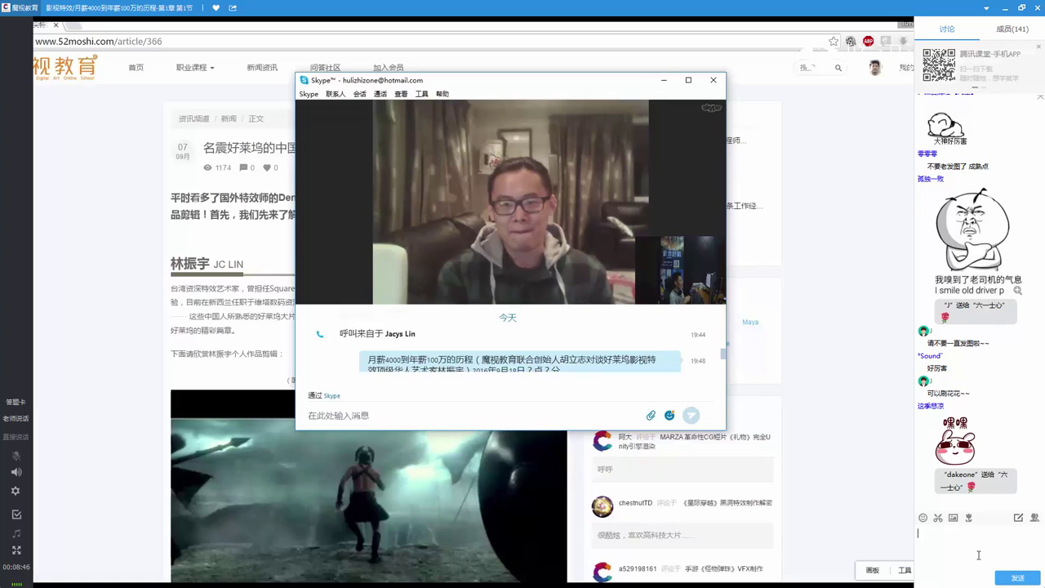
left_click(969, 518)
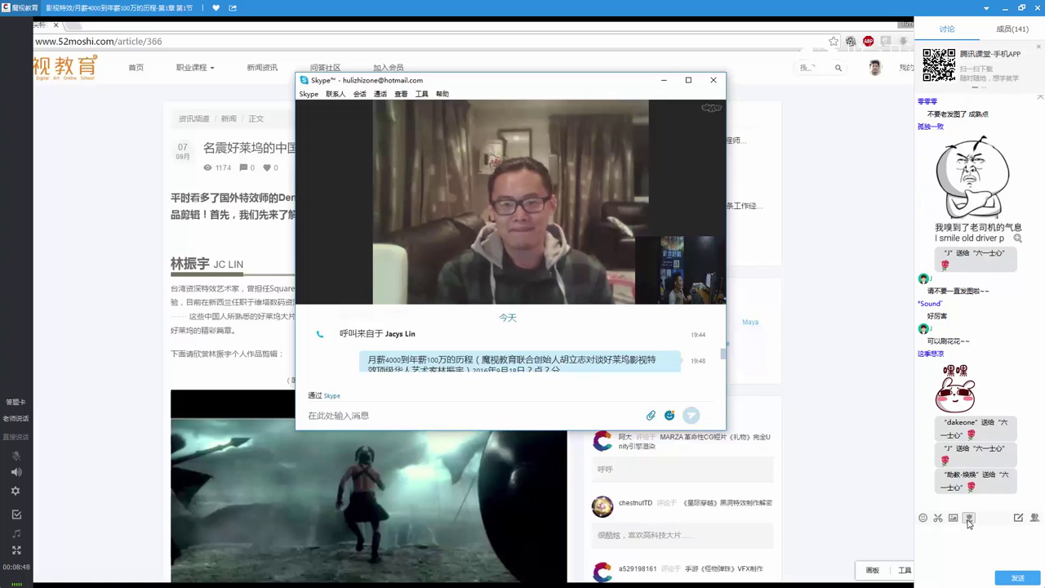
left_click(962, 544)
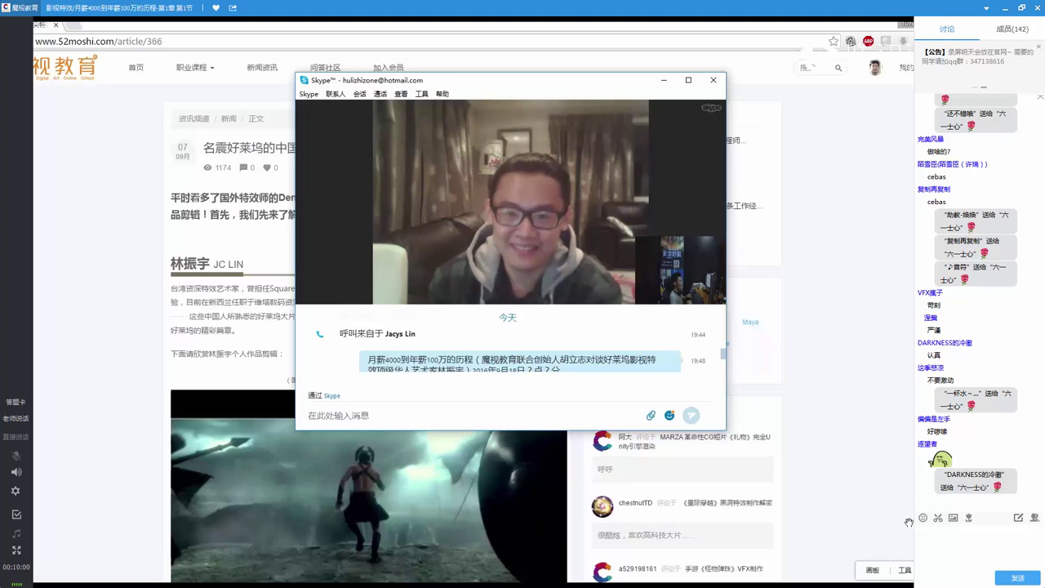
Pick an emoji from the chat's emoji grid and send it to the discussion
left_click(921, 518)
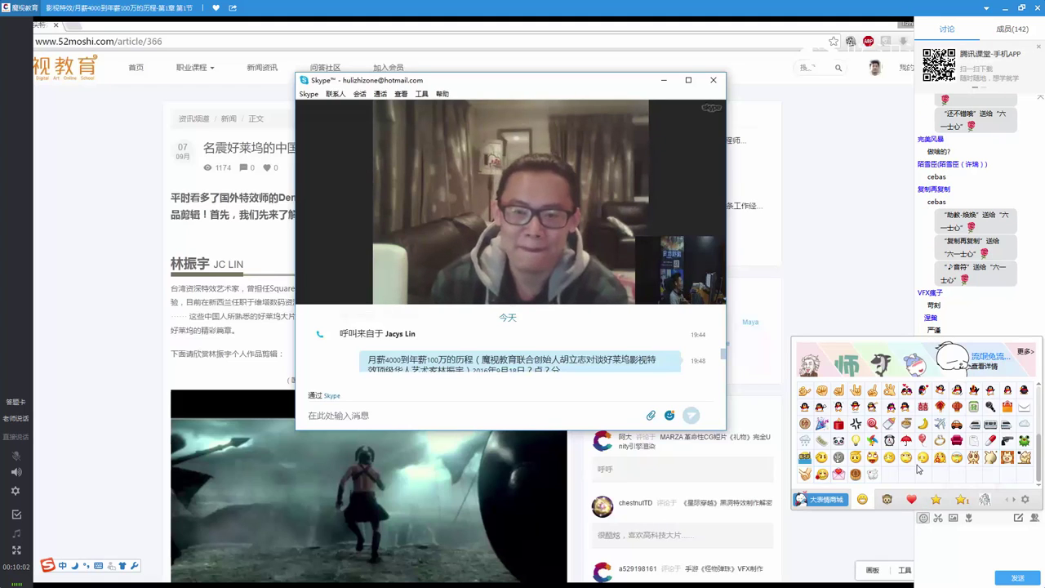
scroll(890, 465, "down", 1)
left_click(823, 475)
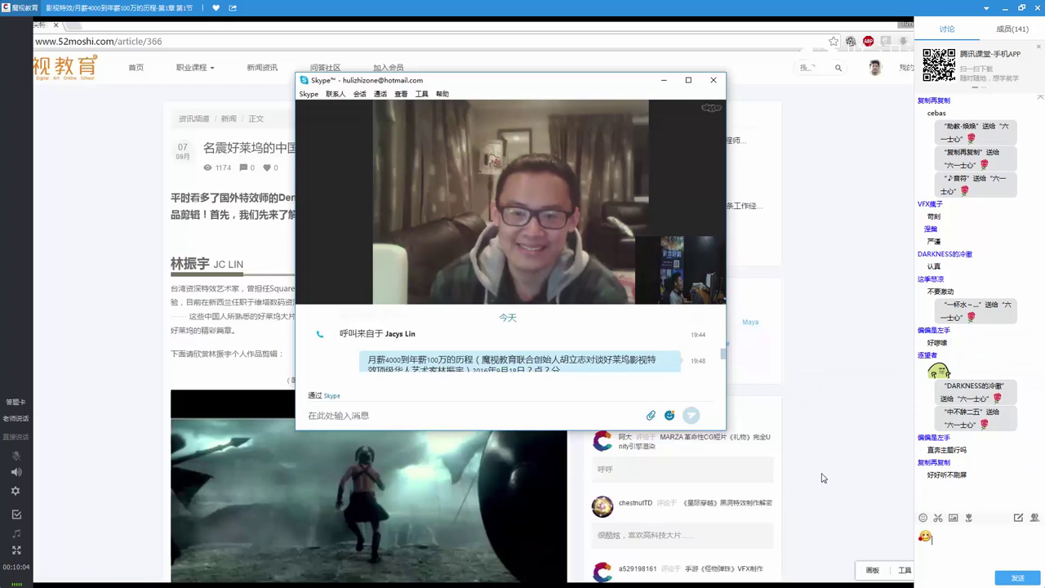
key("Return")
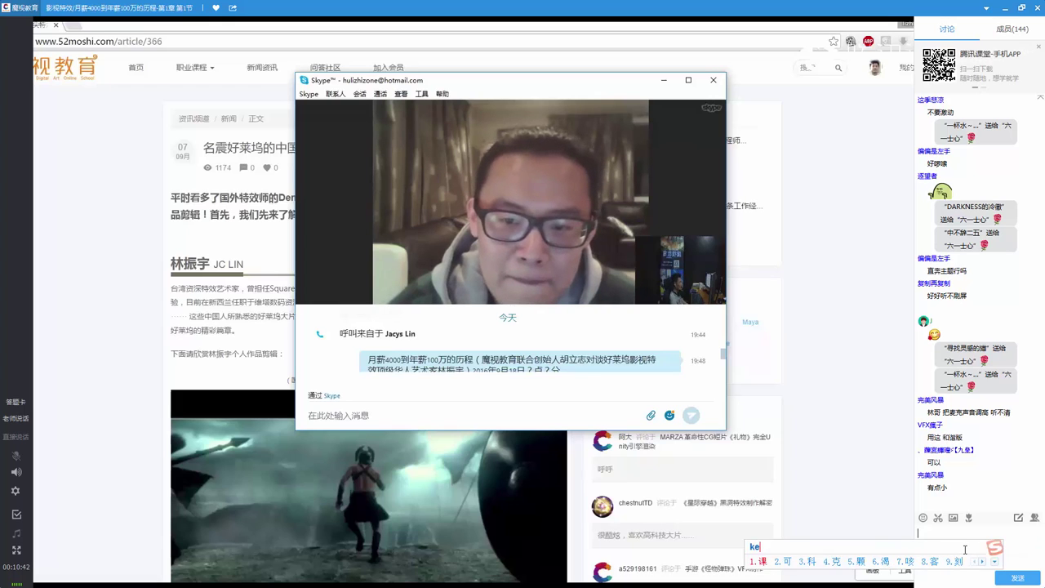
Complete the reply with ~~ and send 可以~~~
type("可以~~")
key("Return")
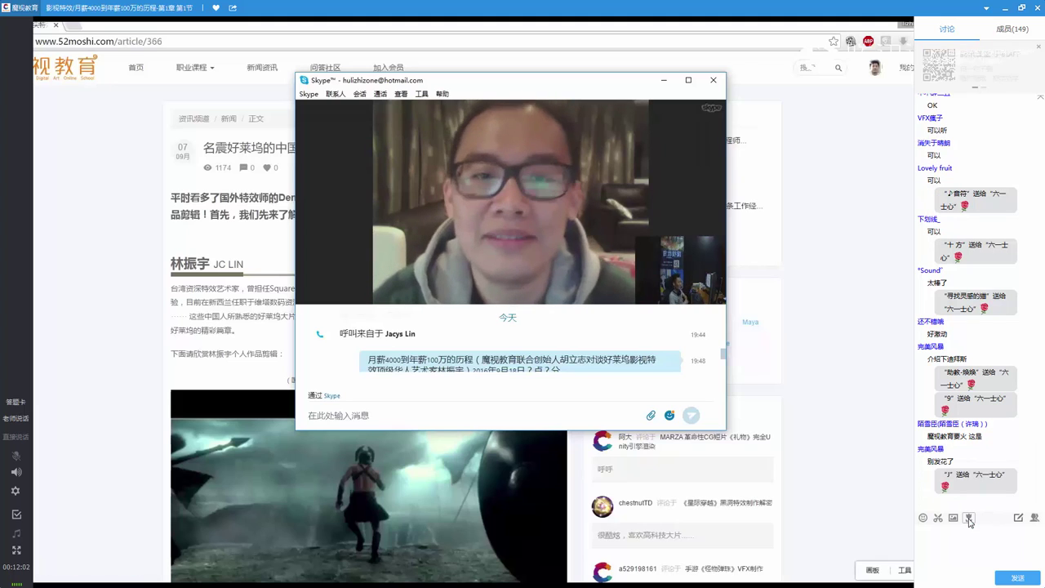
Send a greeting addressing the teacher by name, ending in ~~, to the class chat
left_click(926, 548)
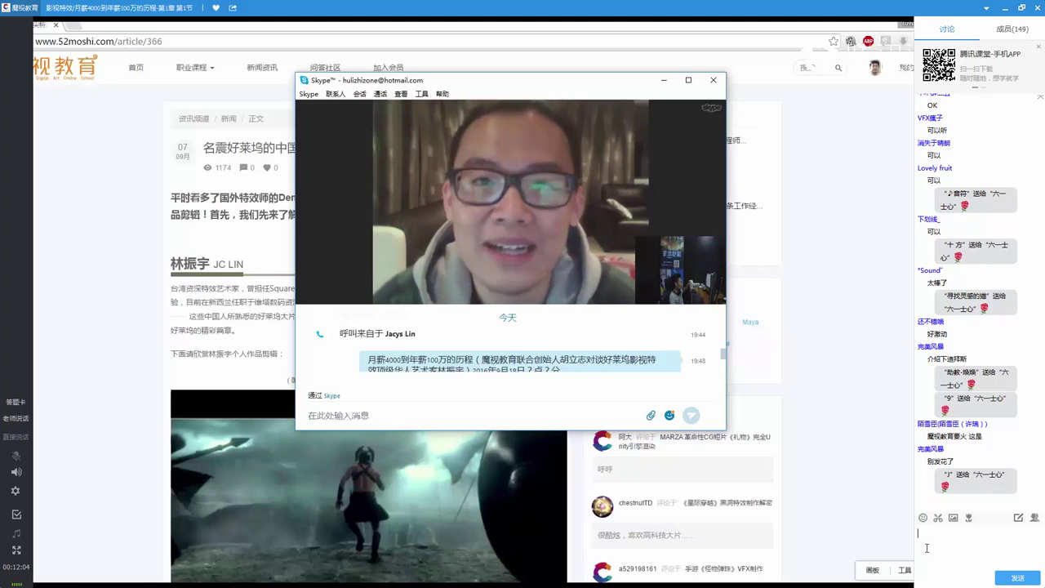
type("林老师")
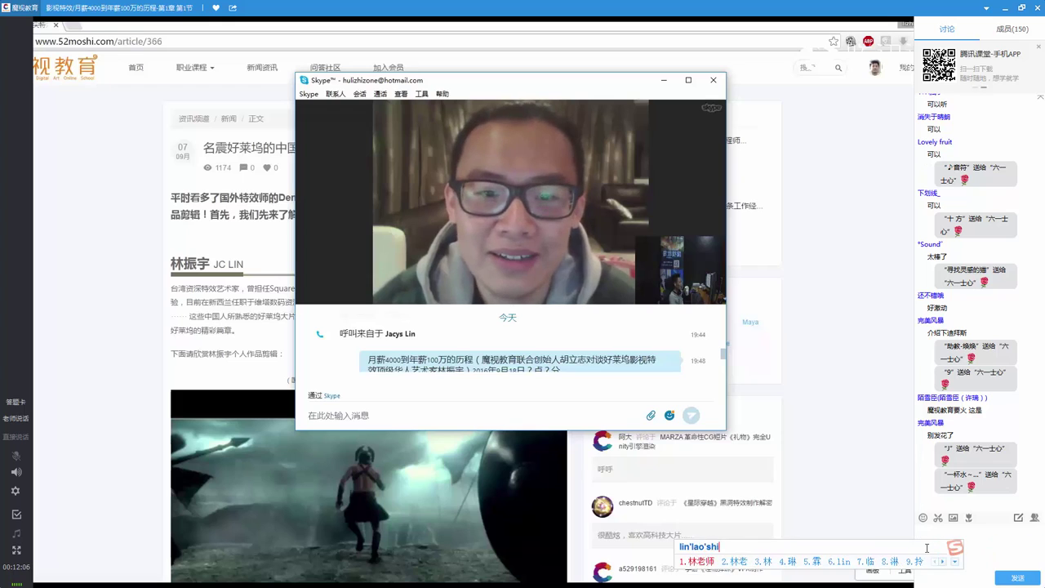
type("ha好~~")
key("Return")
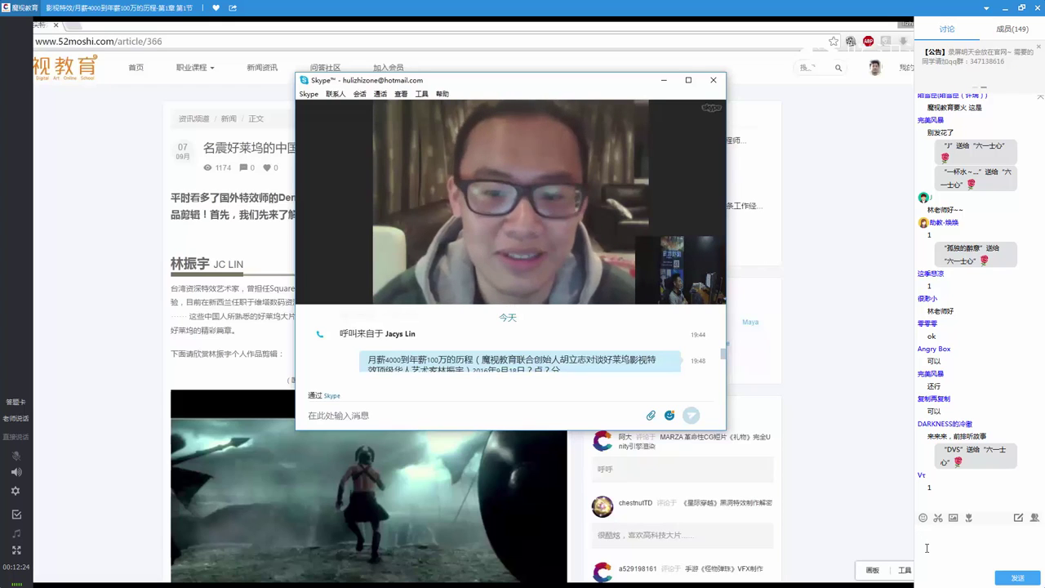
left_click(926, 548)
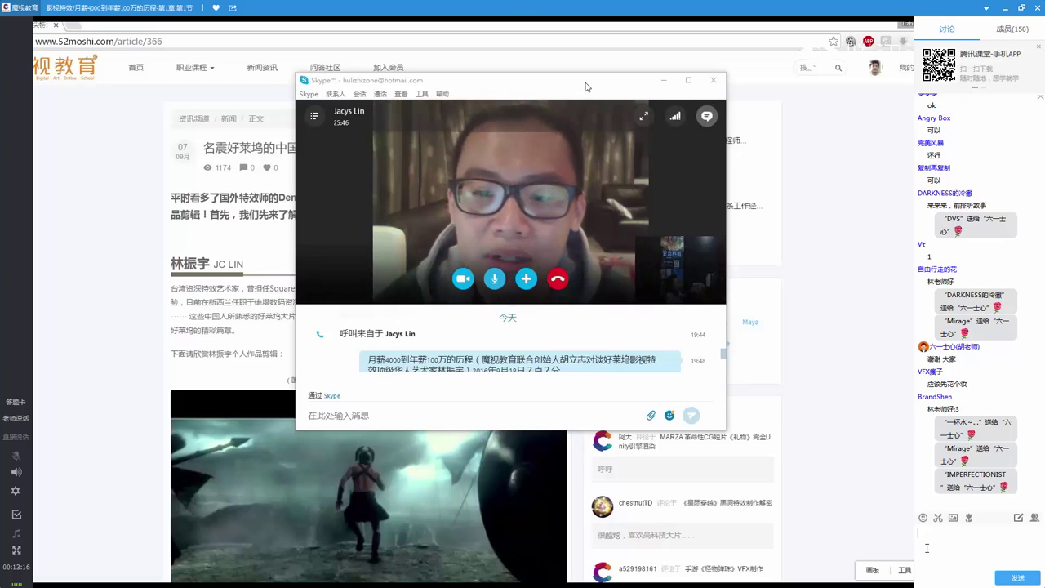
mouse_move(570, 86)
left_mouse_down()
mouse_move(417, 78)
mouse_move(264, 108)
left_mouse_up()
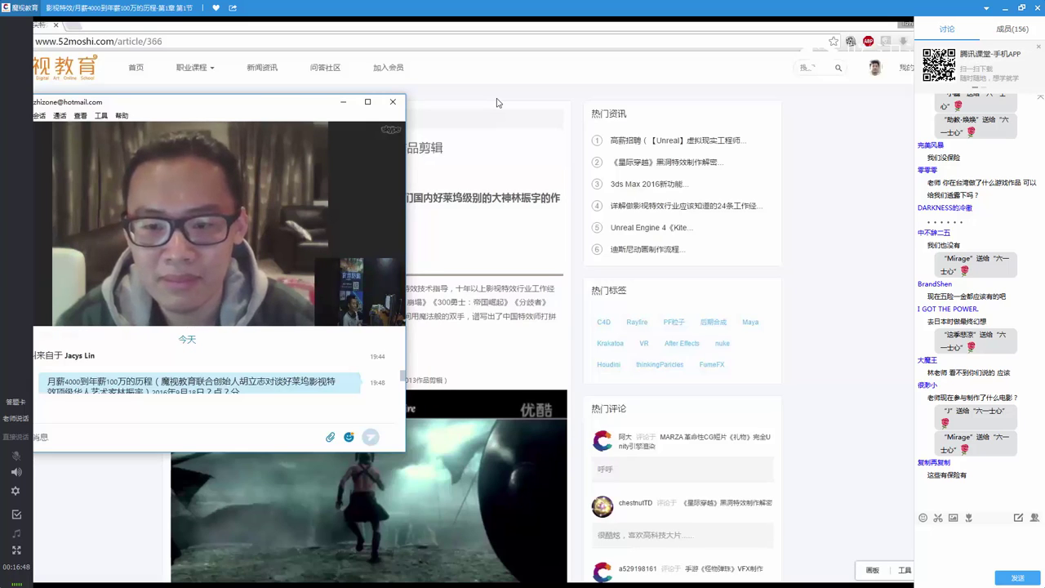
left_click(937, 518)
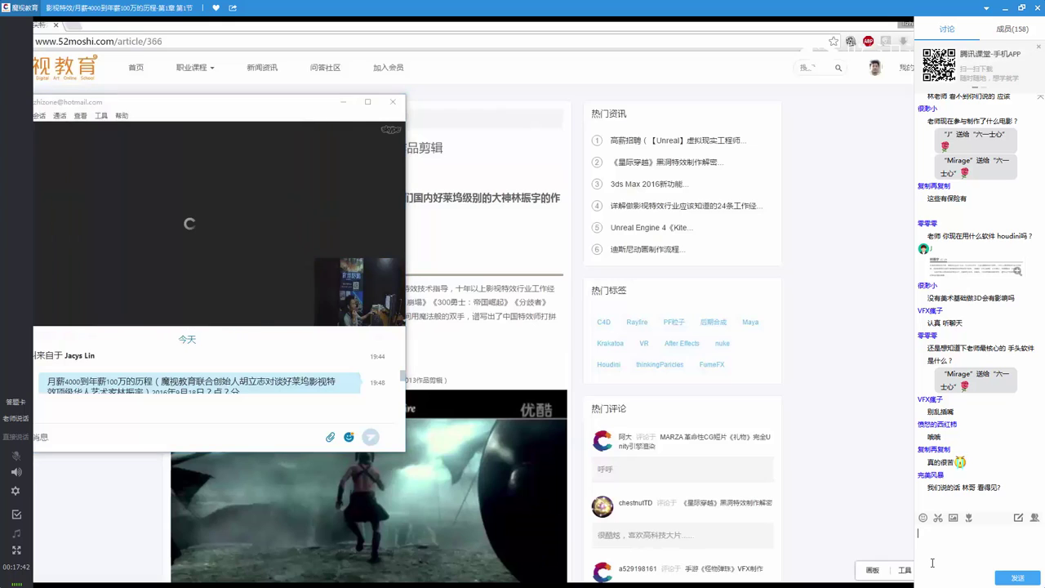
left_click(931, 562)
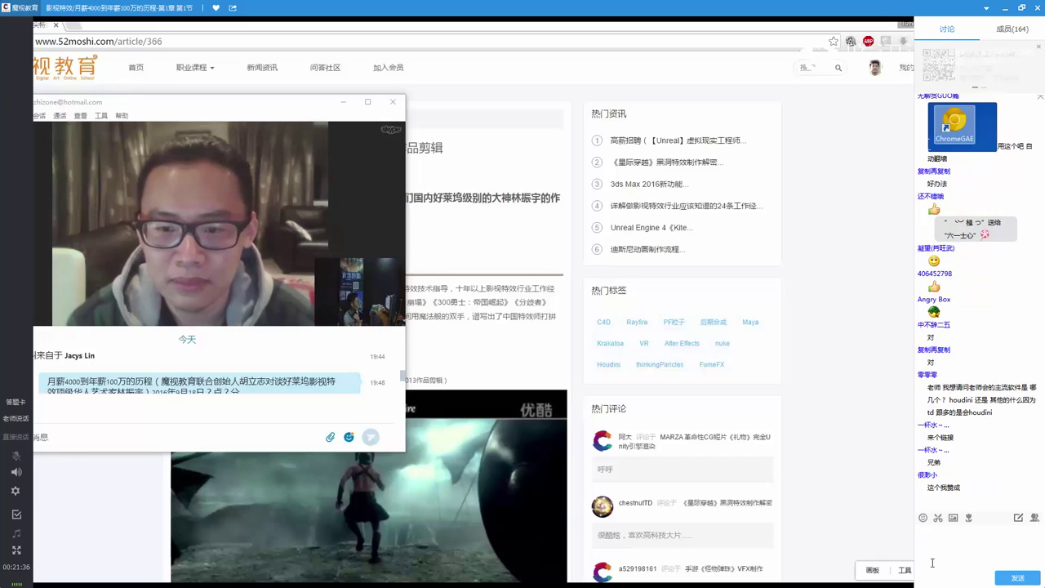
left_click(931, 562)
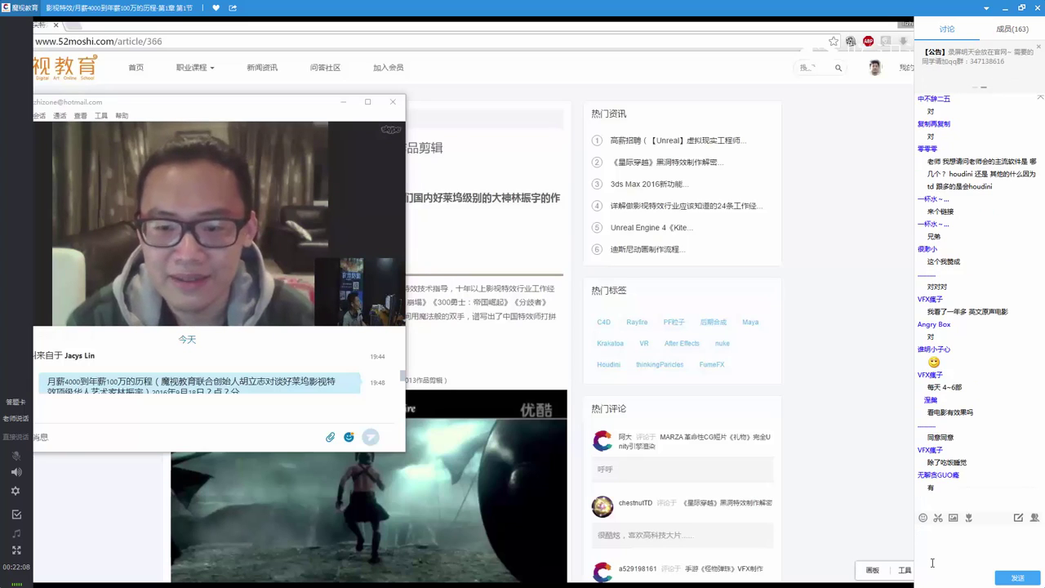
Switch the Skype guest's video call to full screen so it covers the article page
left_click(931, 562)
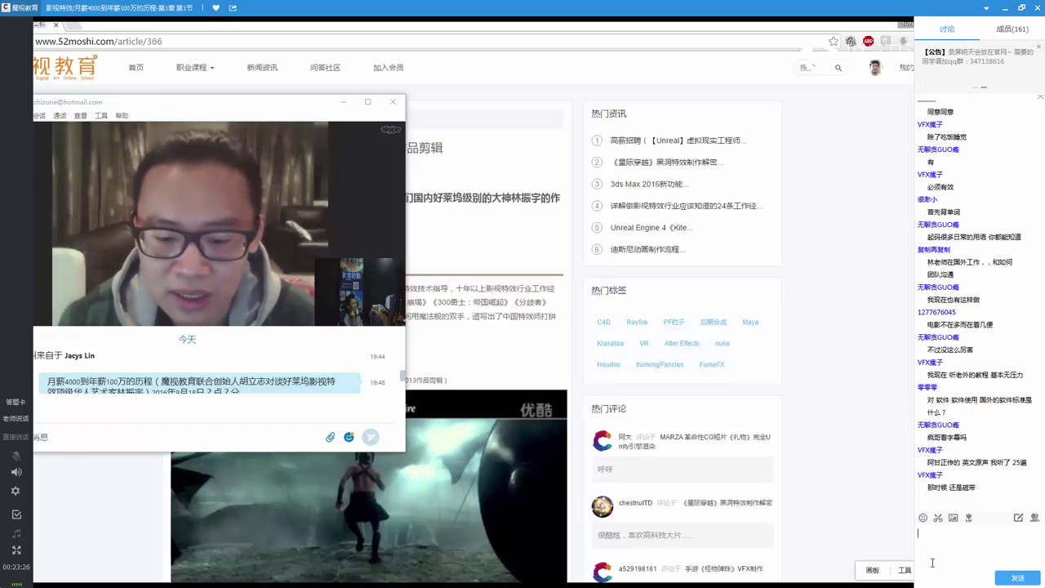
left_click(931, 563)
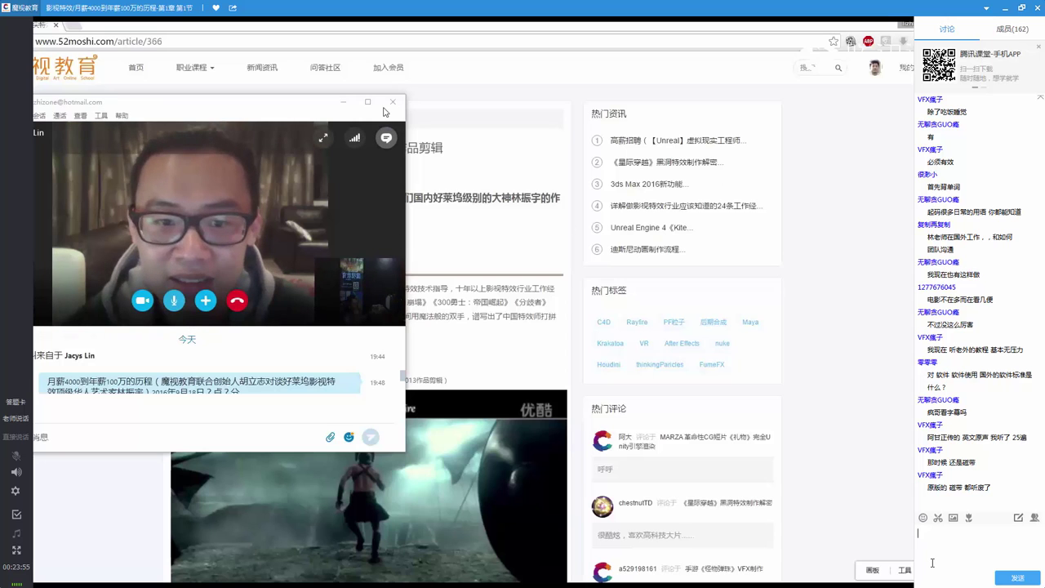
mouse_move(324, 139)
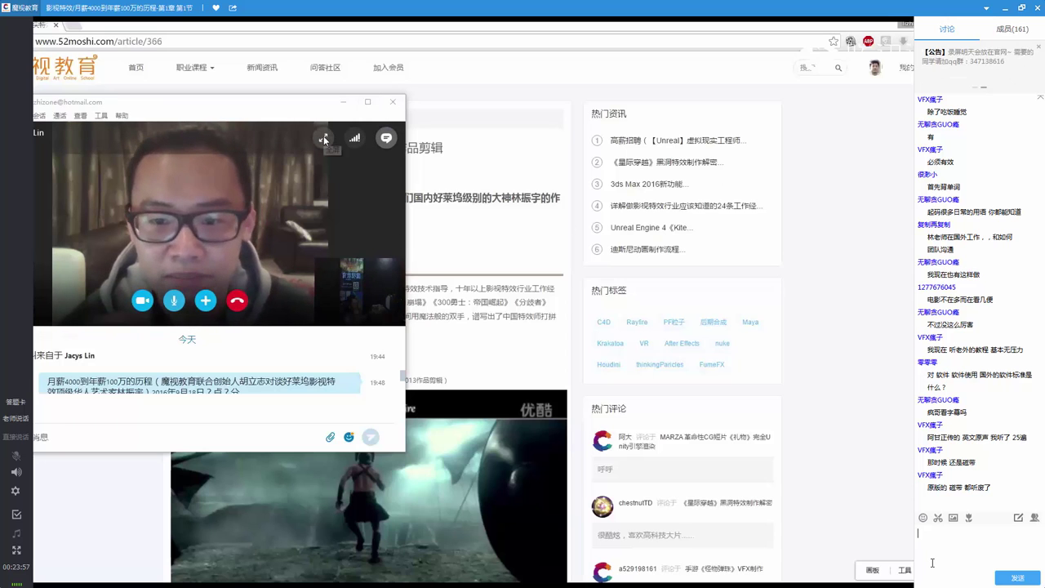
left_click(324, 137)
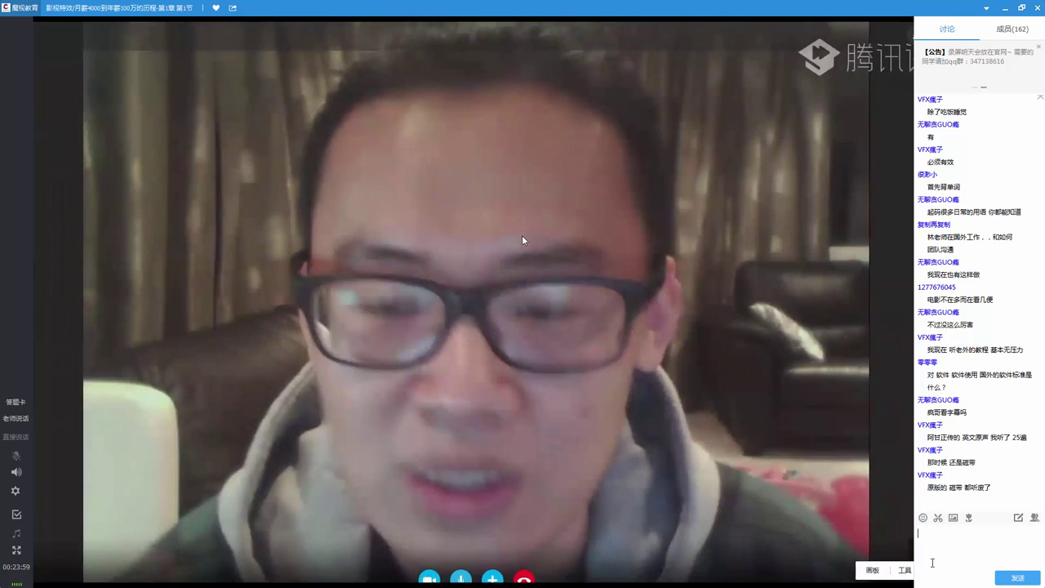
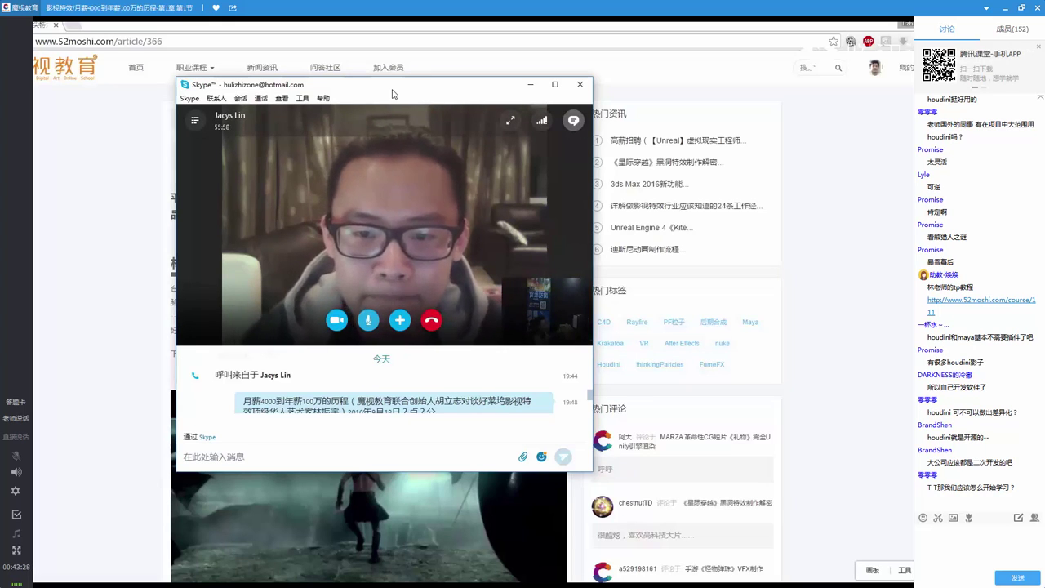
Drag the Skype video call window to the right, away from the 52moshi article
mouse_move(394, 93)
left_mouse_down()
mouse_move(669, 107)
mouse_move(680, 118)
left_mouse_up()
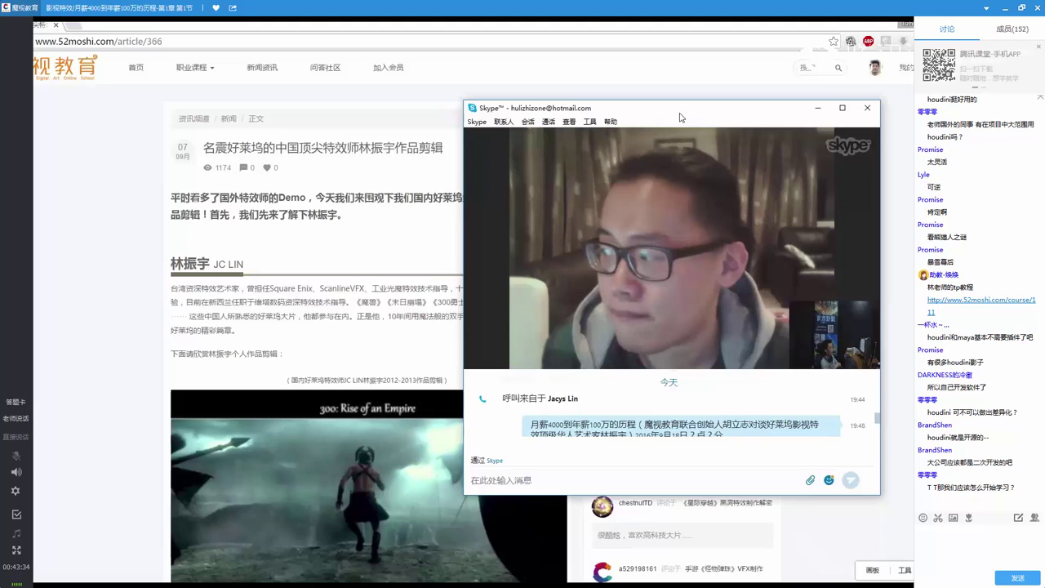
From the 52moshi home page's 网校课程 section, open the Thinking Particles course page
left_click(137, 72)
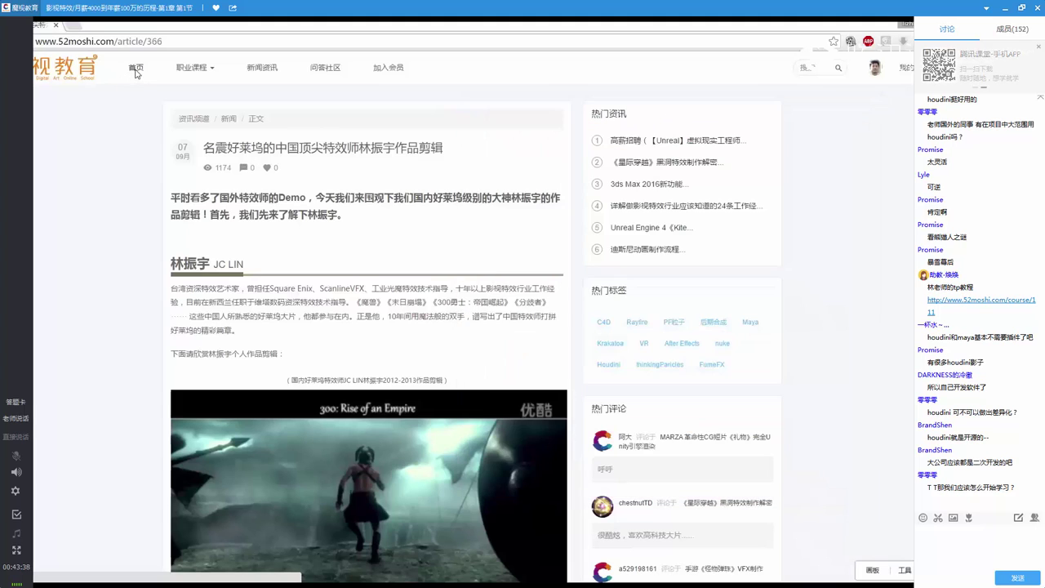
scroll(533, 223, "down", 1)
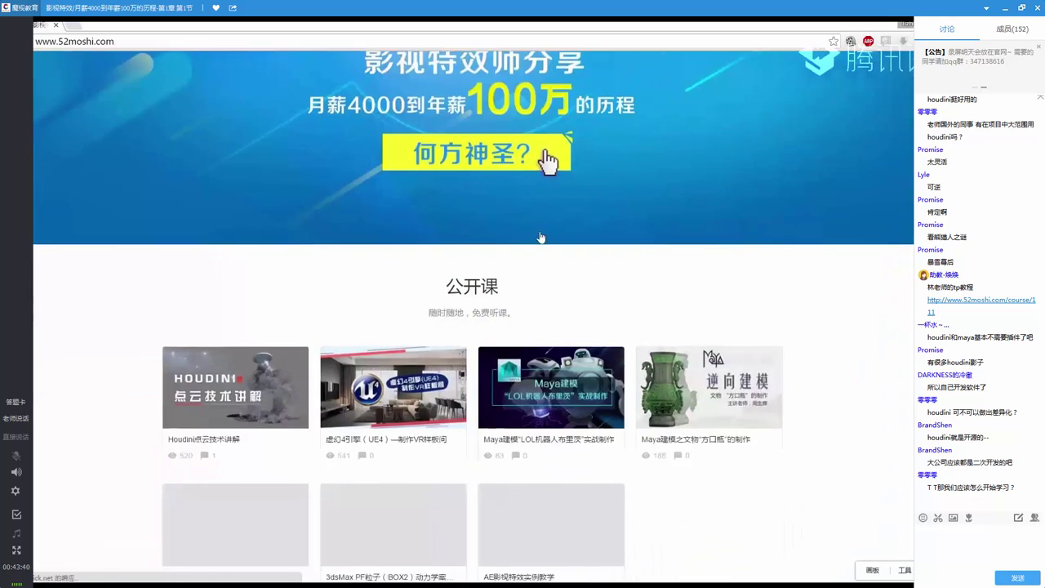
scroll(532, 223, "down", 4)
scroll(532, 223, "down", 3)
scroll(564, 222, "down", 2)
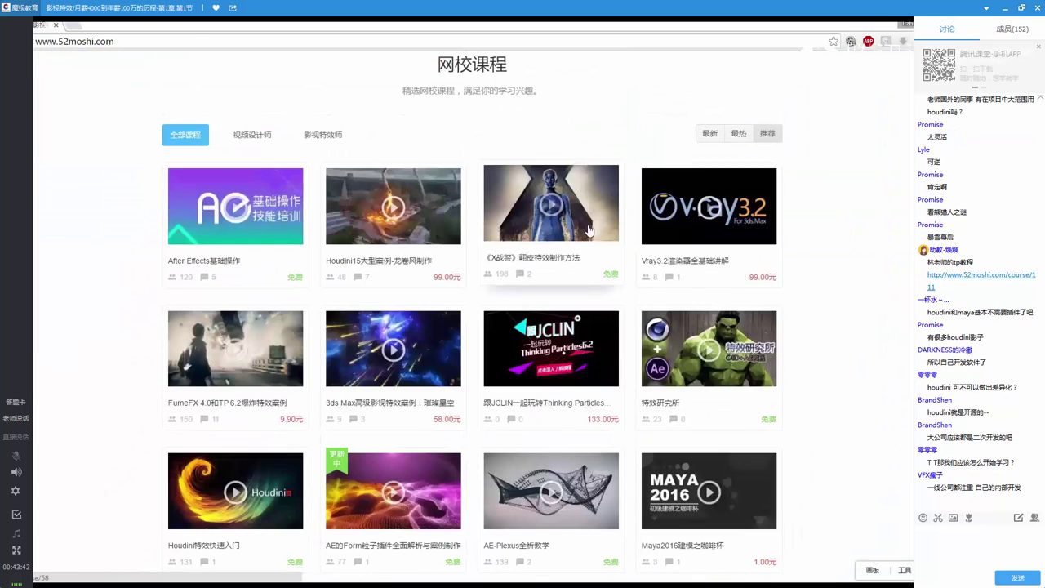
scroll(593, 232, "down", 1)
scroll(569, 258, "down", 1)
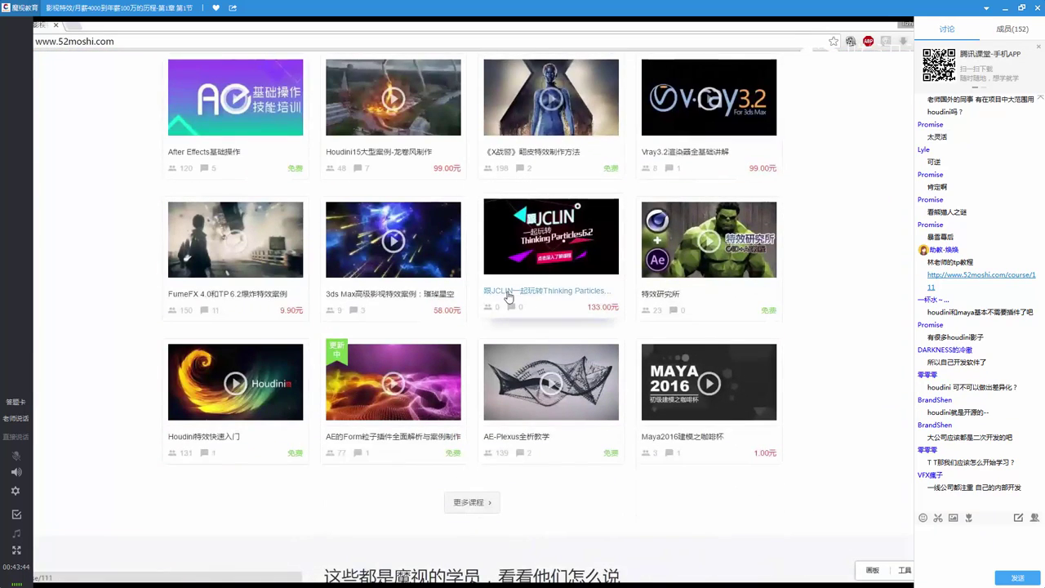
left_click(584, 238)
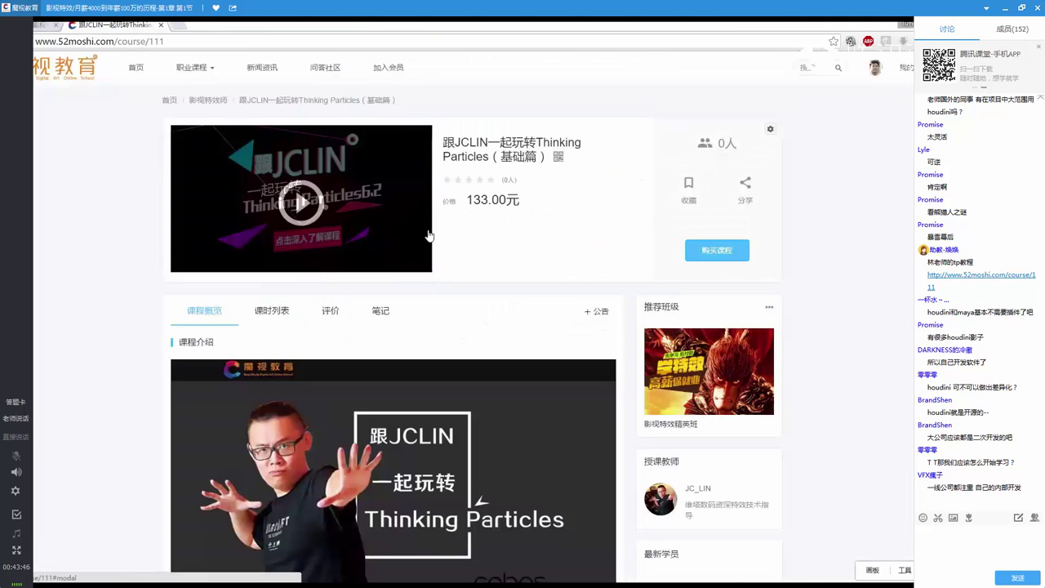
Scroll down to the 课程介绍 list of six basic 3ds Max 2014 lessons
scroll(475, 193, "down", 2)
scroll(475, 194, "down", 3)
scroll(475, 194, "down", 1)
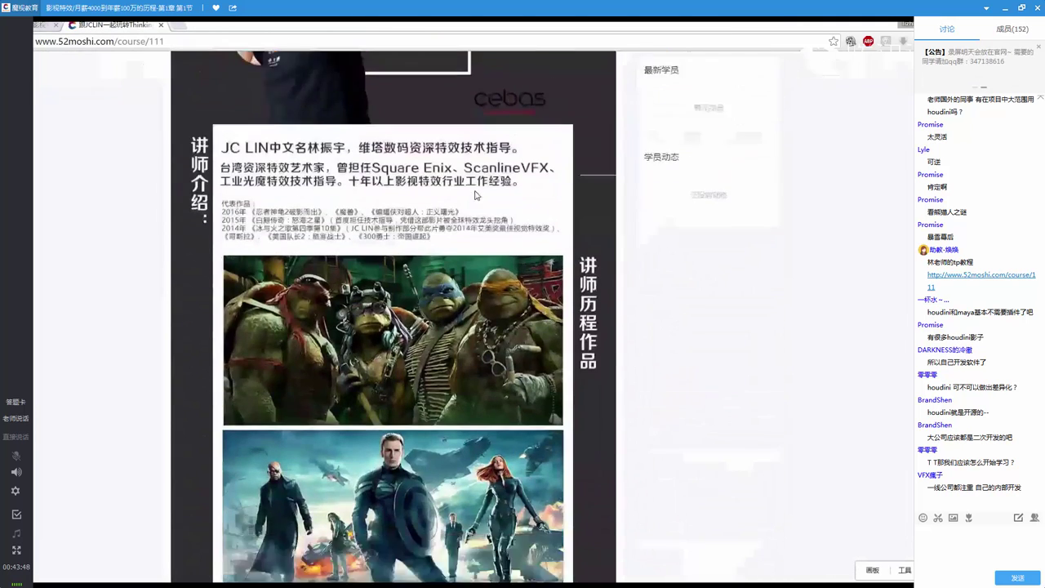
scroll(475, 193, "down", 1)
scroll(475, 193, "down", 5)
scroll(475, 194, "down", 4)
scroll(475, 194, "down", 2)
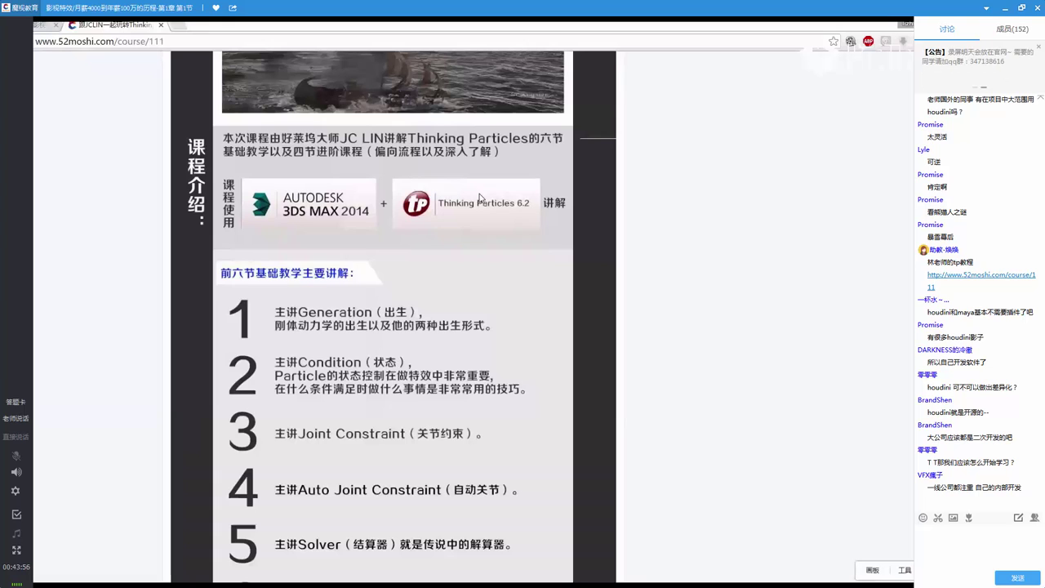
scroll(477, 201, "down", 2)
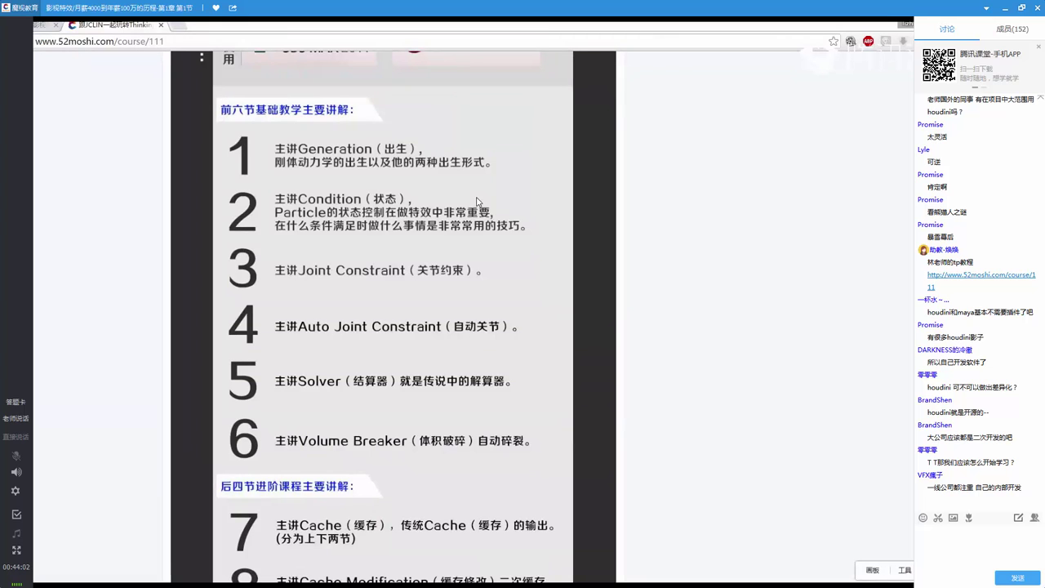
scroll(477, 201, "up", 1)
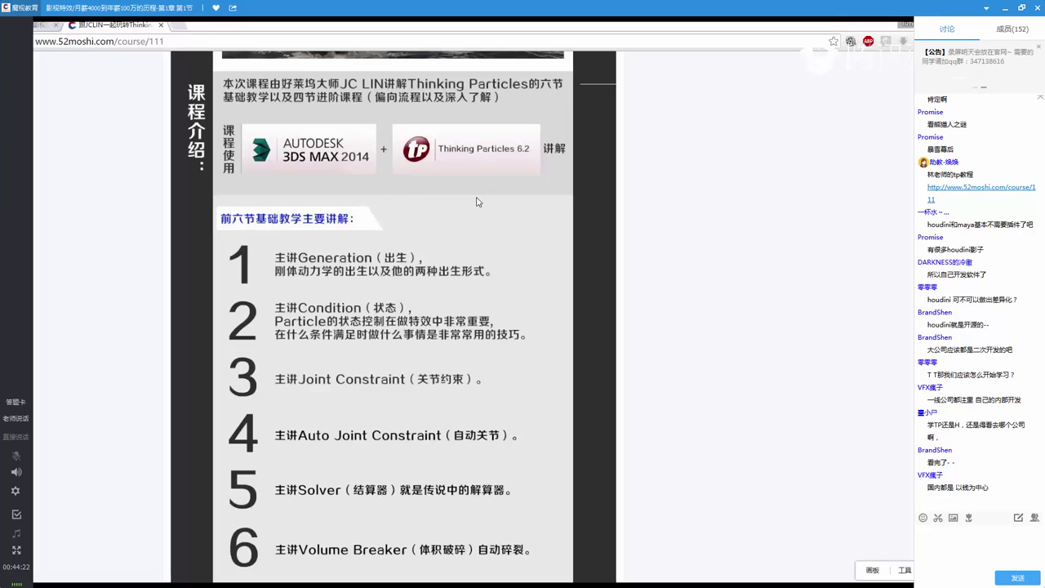
Scroll up and down the Thinking Particles course page to review the 讲师介绍 instructor section
scroll(478, 202, "down", 2)
scroll(408, 237, "down", 3)
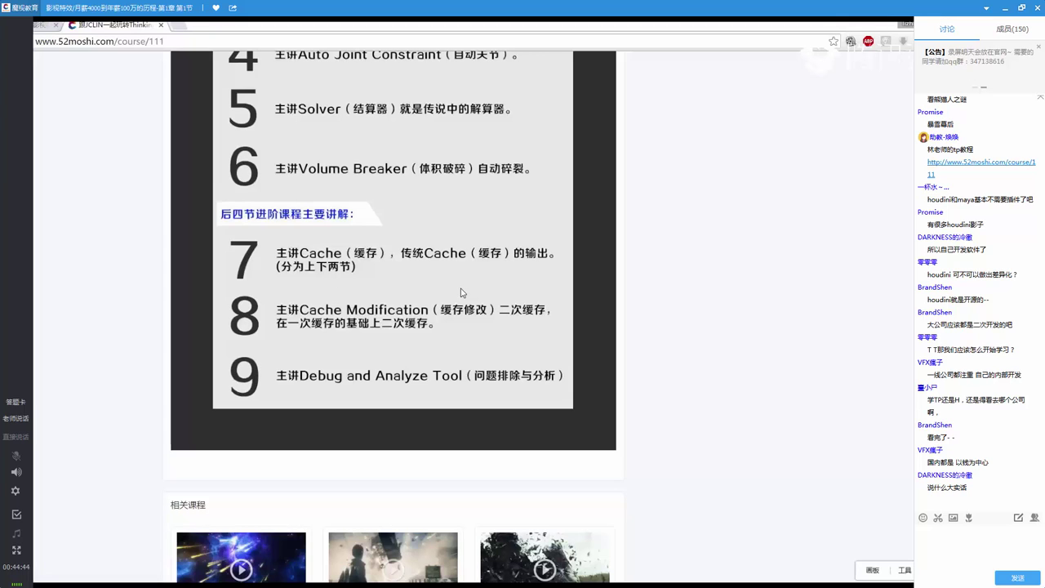
scroll(461, 290, "up", 2)
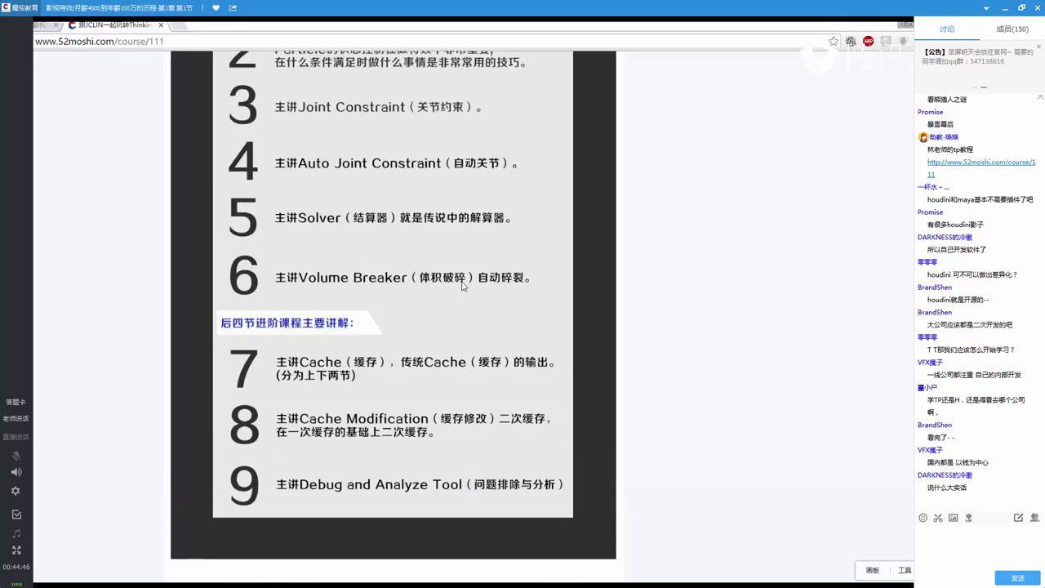
scroll(461, 286, "up", 2)
scroll(461, 285, "down", 2)
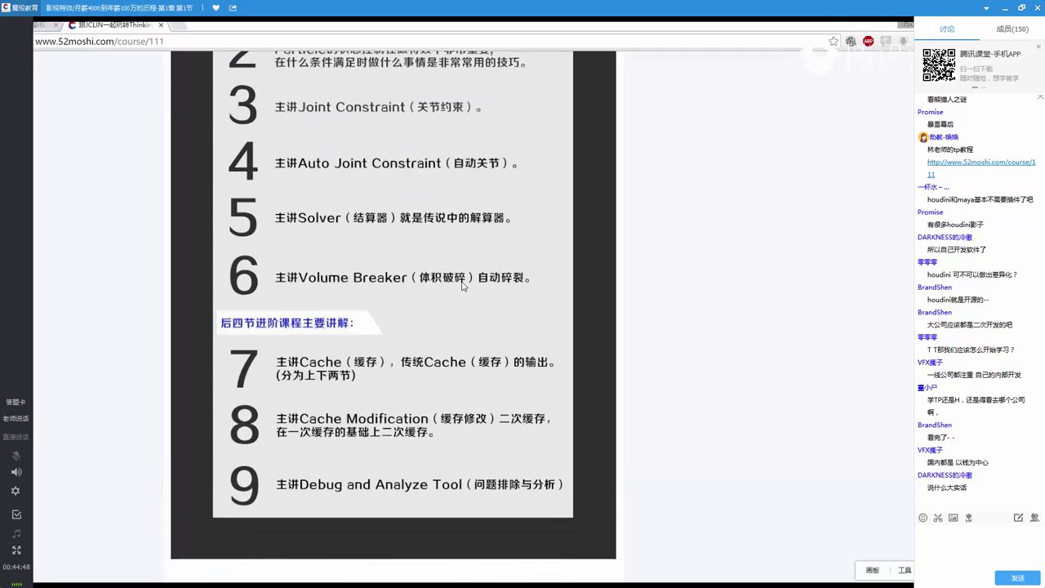
scroll(465, 270, "up", 2)
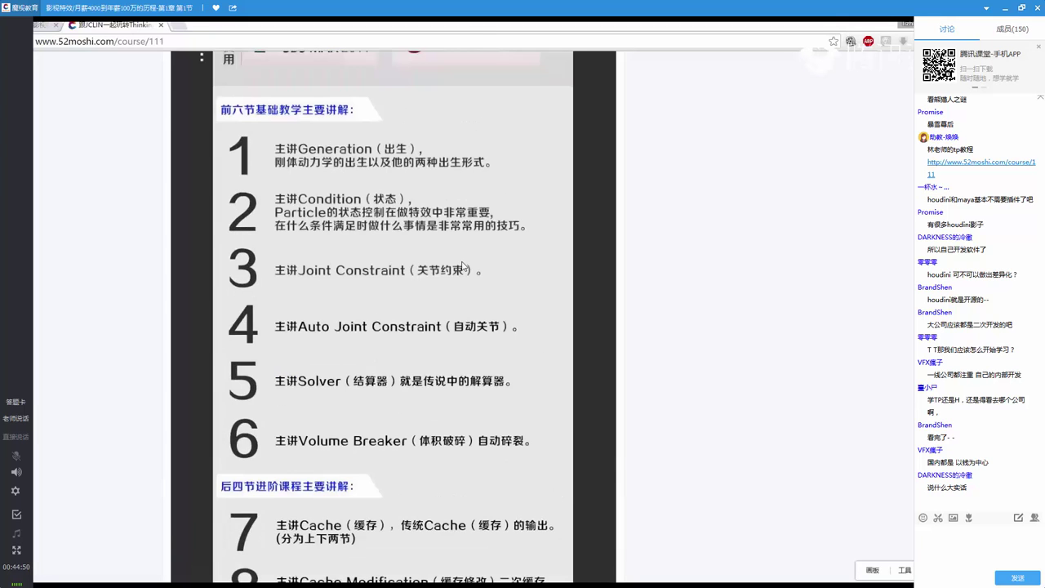
scroll(463, 267, "up", 5)
scroll(461, 266, "up", 2)
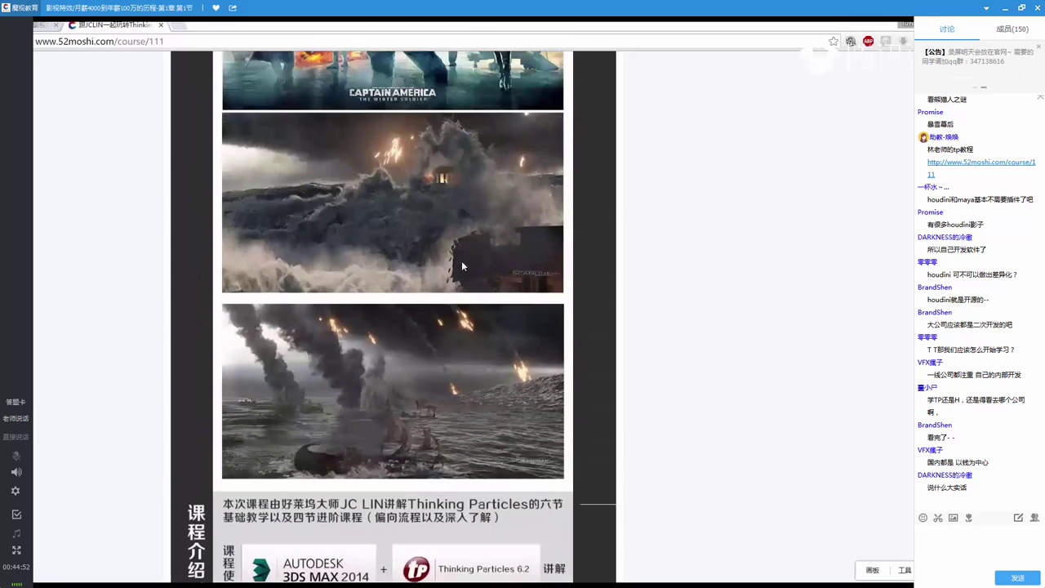
scroll(461, 265, "up", 1)
scroll(461, 265, "up", 2)
scroll(461, 266, "up", 2)
scroll(461, 266, "down", 5)
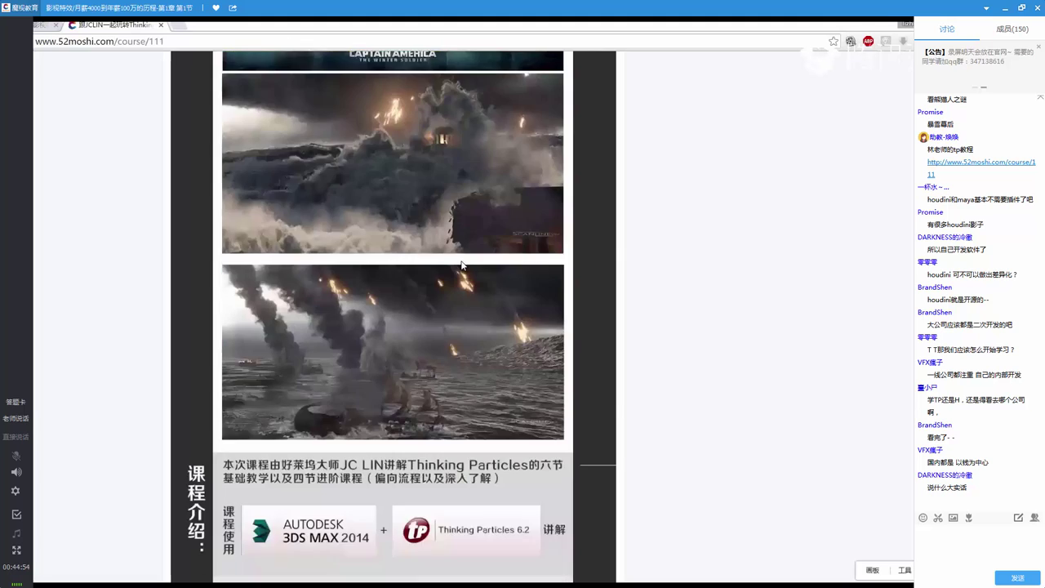
scroll(462, 266, "down", 3)
scroll(461, 265, "down", 2)
scroll(461, 265, "down", 3)
scroll(461, 265, "down", 1)
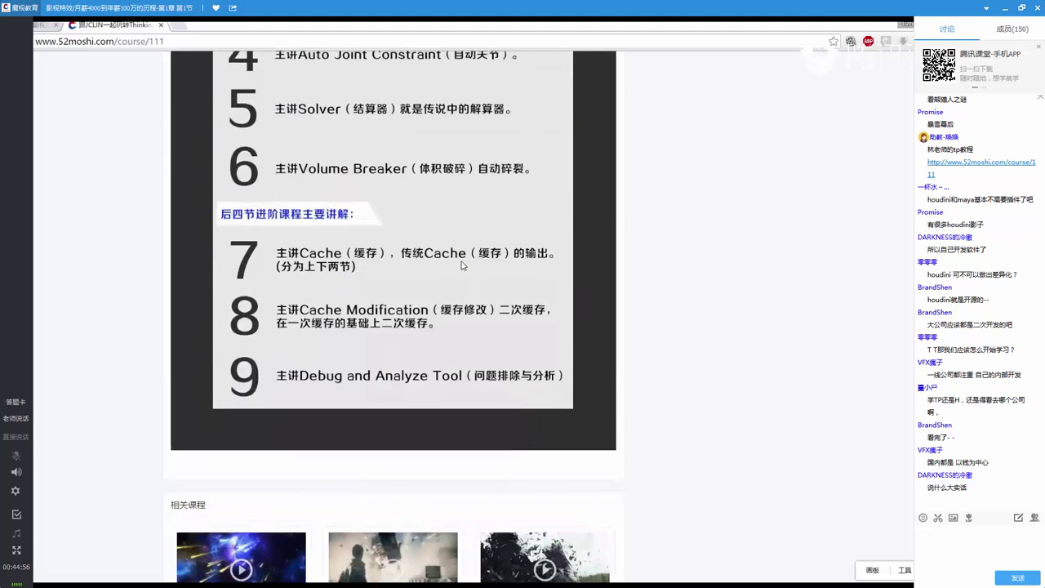
scroll(461, 265, "up", 1)
scroll(463, 263, "up", 5)
scroll(464, 261, "up", 3)
scroll(466, 259, "up", 2)
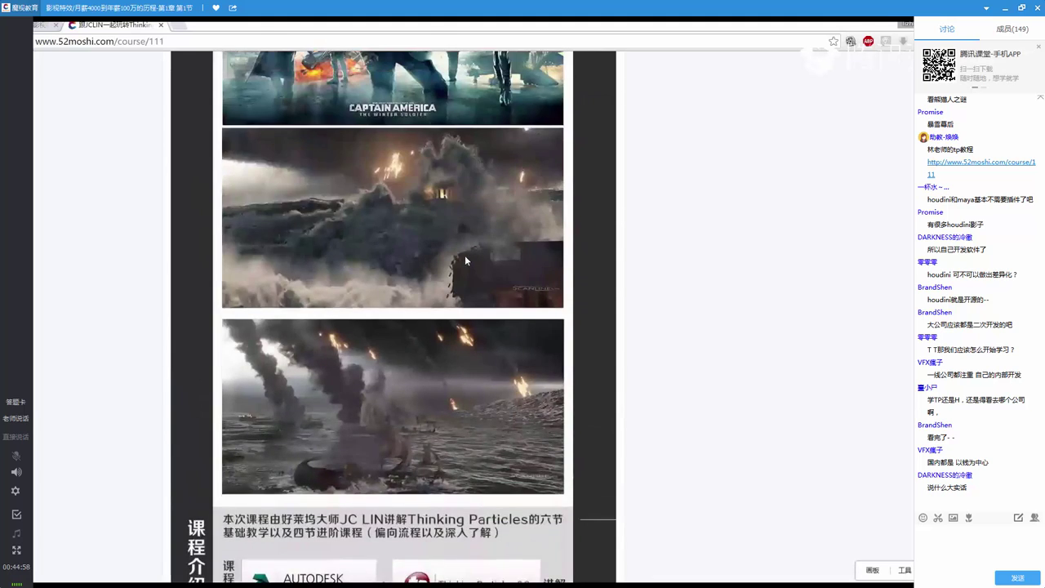
scroll(465, 258, "up", 3)
scroll(466, 258, "up", 3)
scroll(466, 258, "up", 4)
scroll(465, 260, "up", 1)
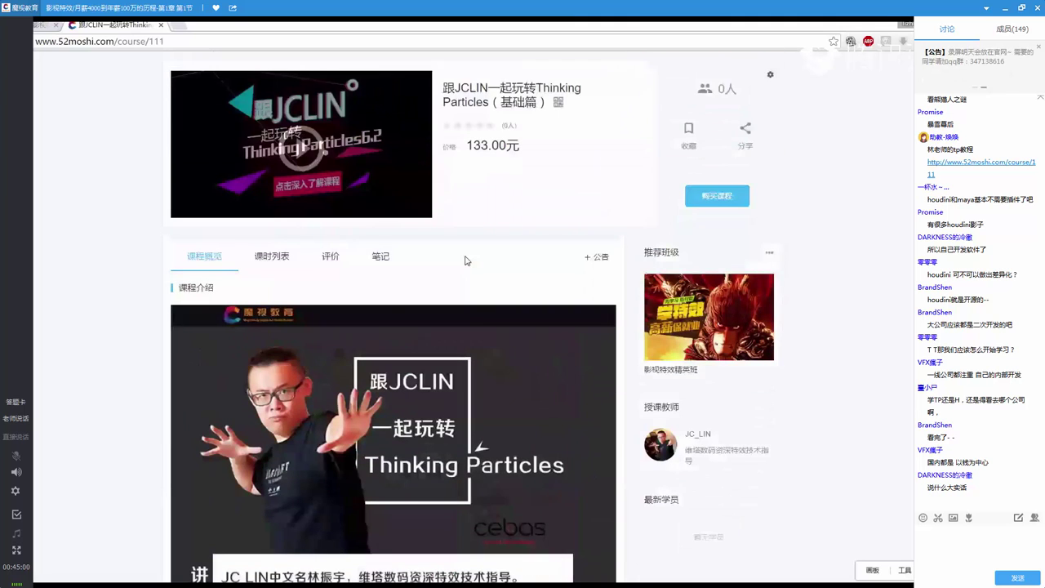
scroll(462, 257, "up", 1)
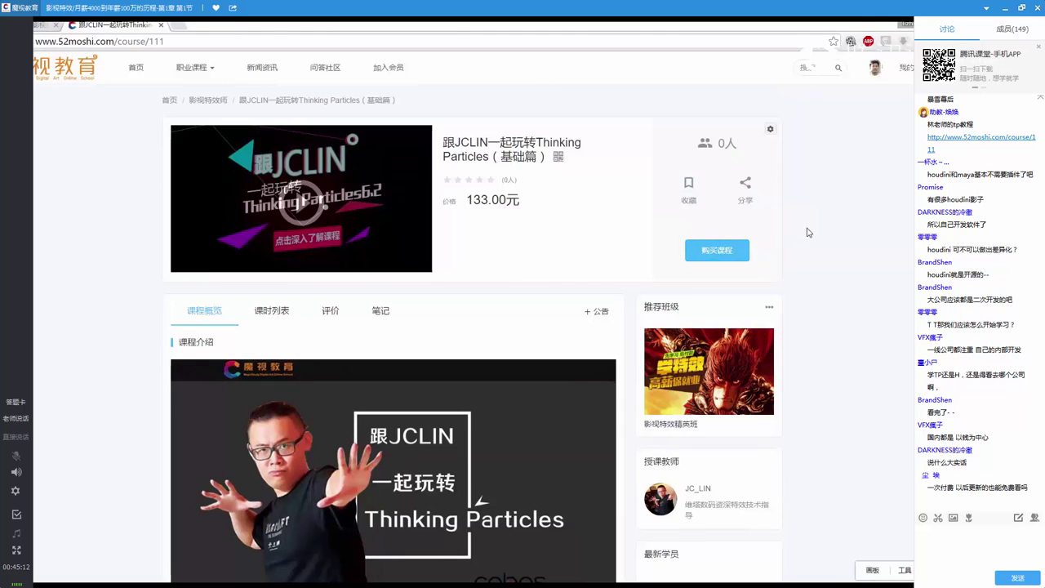
scroll(807, 232, "down", 1)
scroll(807, 232, "down", 2)
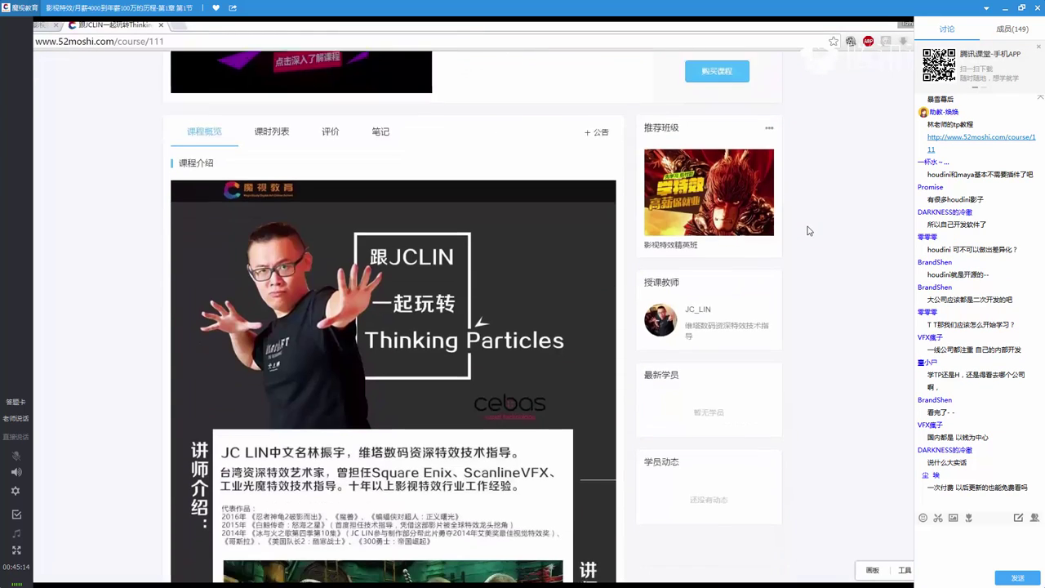
scroll(807, 232, "down", 2)
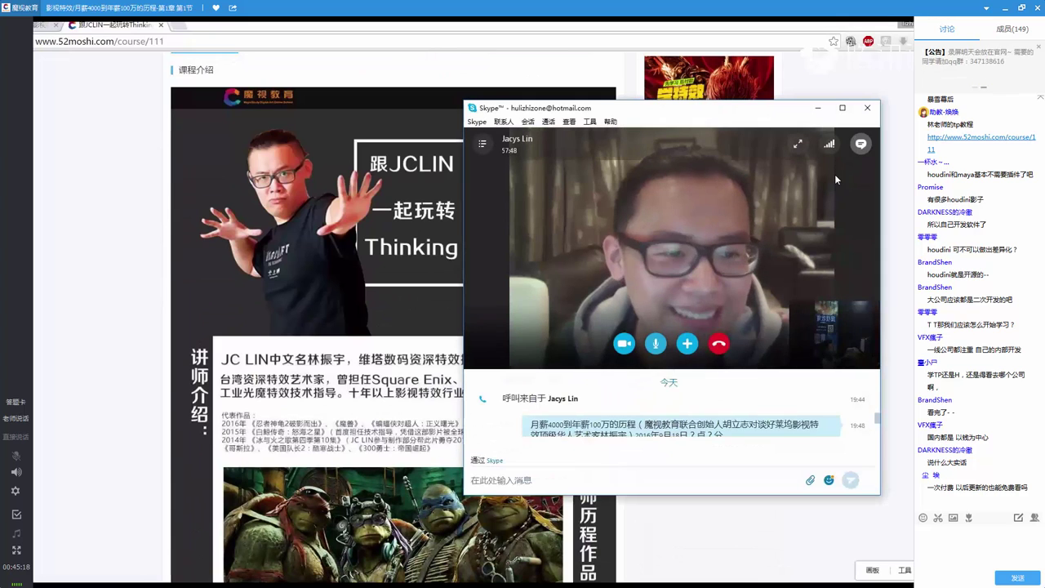
Move the Skype call window about 150 px left over the course page
left_click_drag(718, 119, 595, 108)
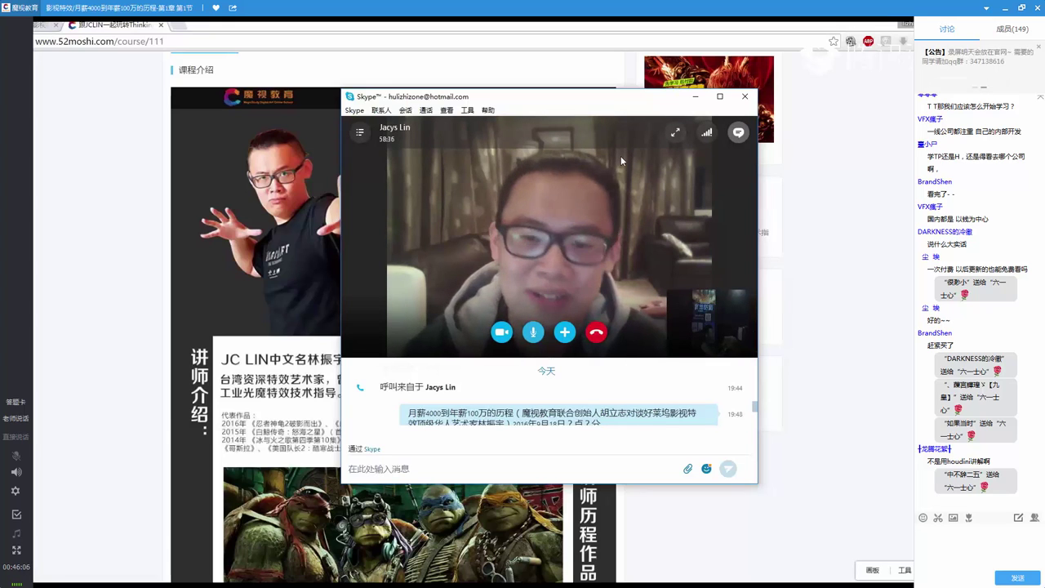
left_click(1011, 28)
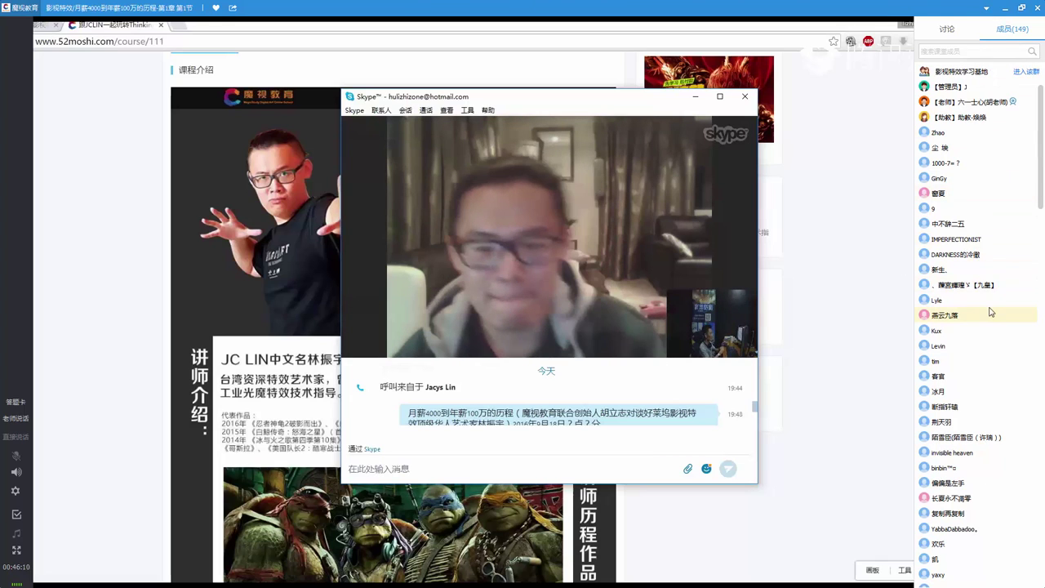
scroll(976, 383, "down", 1)
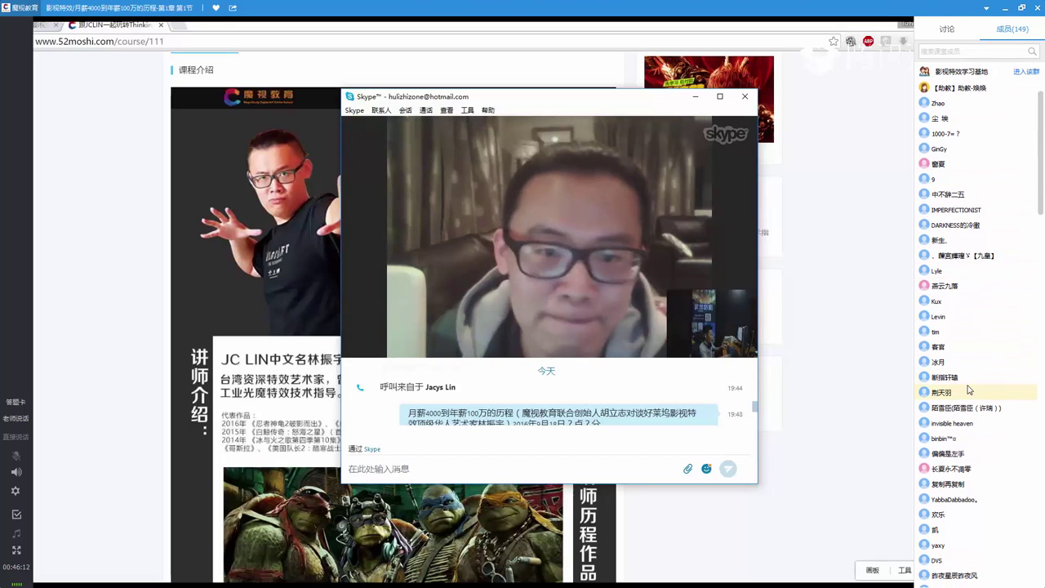
scroll(967, 404, "down", 1)
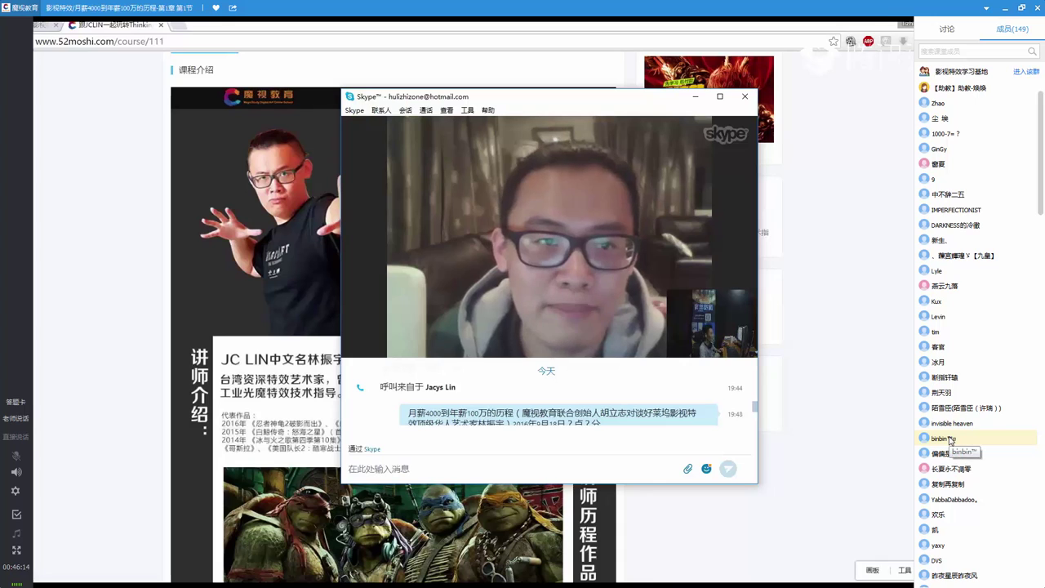
scroll(952, 440, "down", 3)
scroll(949, 443, "down", 3)
scroll(949, 449, "down", 3)
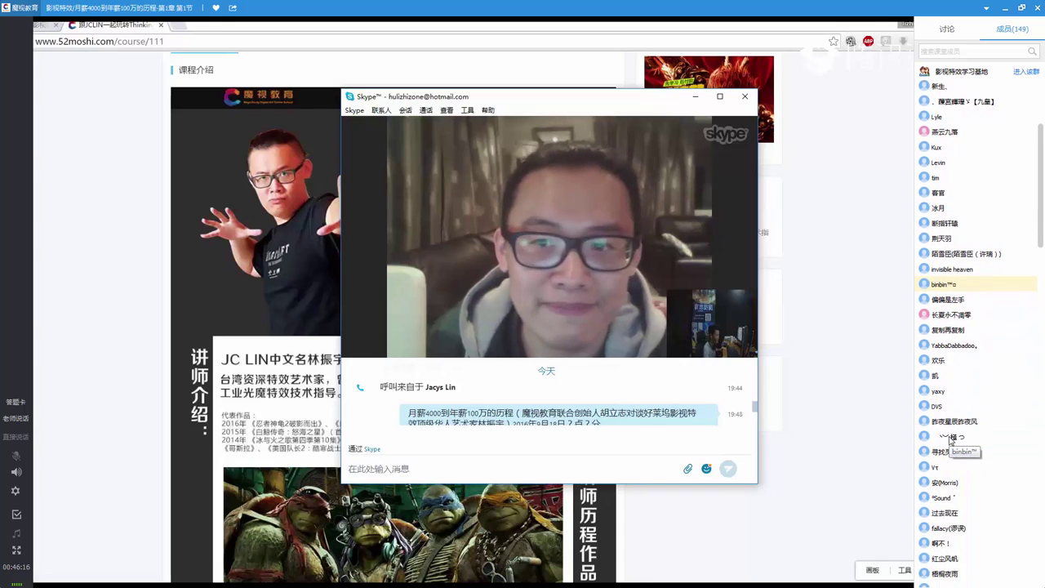
scroll(949, 457, "down", 3)
scroll(949, 465, "down", 3)
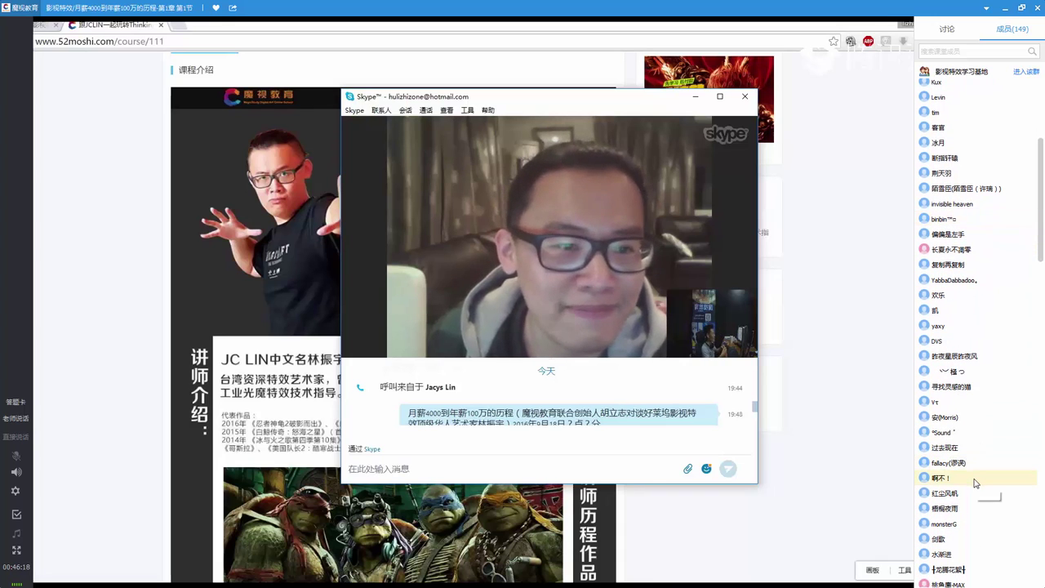
scroll(974, 487, "down", 2)
scroll(974, 487, "down", 3)
scroll(973, 487, "down", 3)
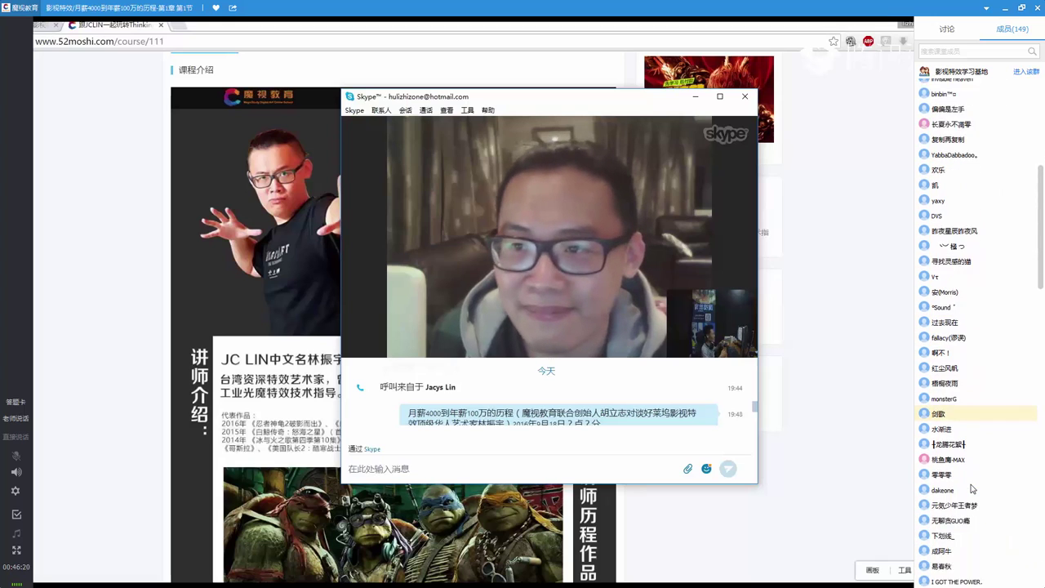
scroll(972, 488, "down", 3)
scroll(971, 488, "down", 3)
scroll(971, 488, "down", 2)
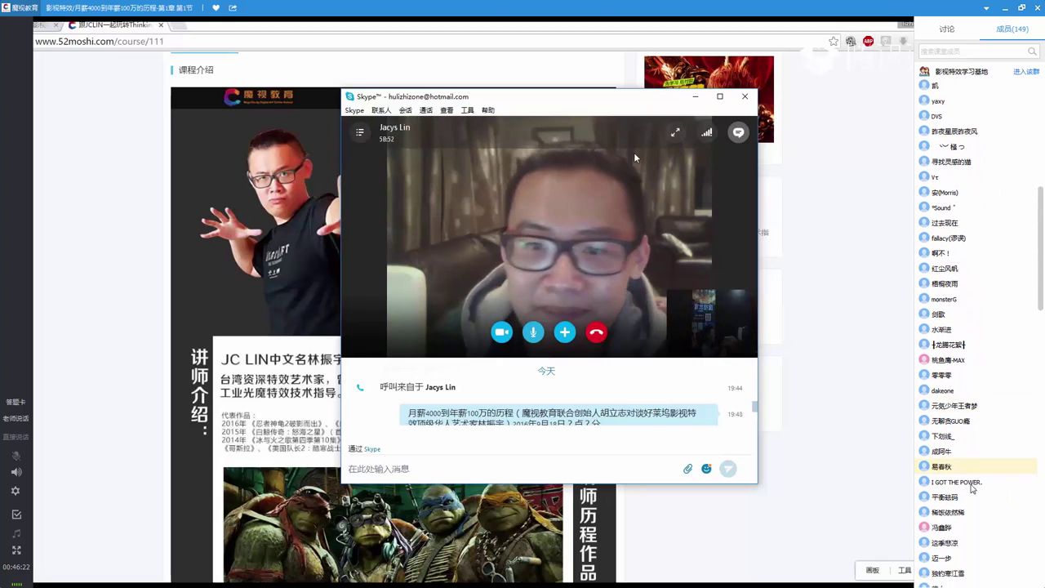
scroll(972, 488, "down", 1)
scroll(971, 489, "down", 2)
scroll(972, 488, "down", 1)
scroll(971, 488, "down", 2)
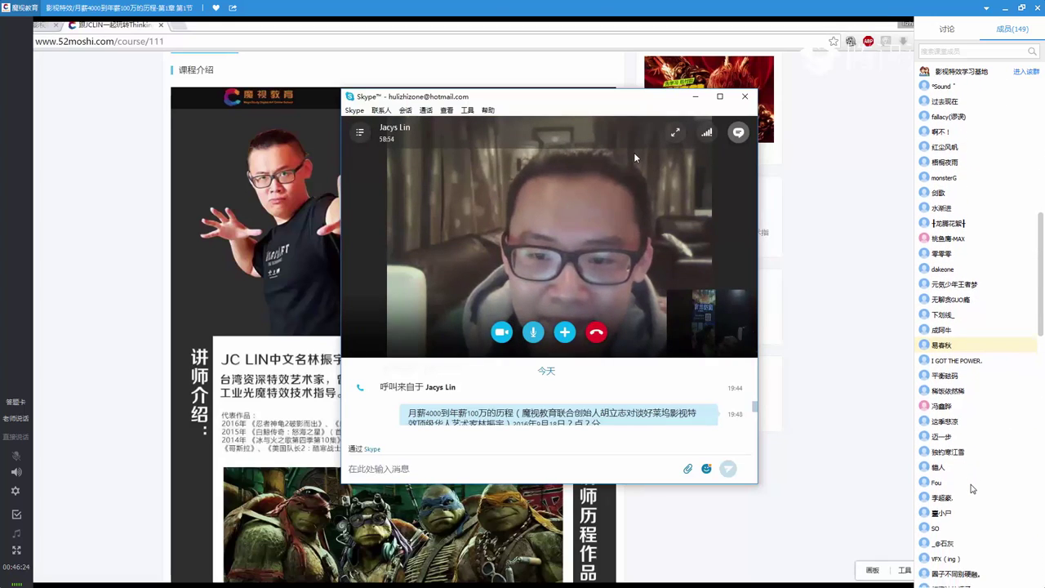
scroll(971, 488, "down", 3)
scroll(970, 489, "down", 2)
scroll(970, 490, "down", 2)
scroll(969, 490, "down", 3)
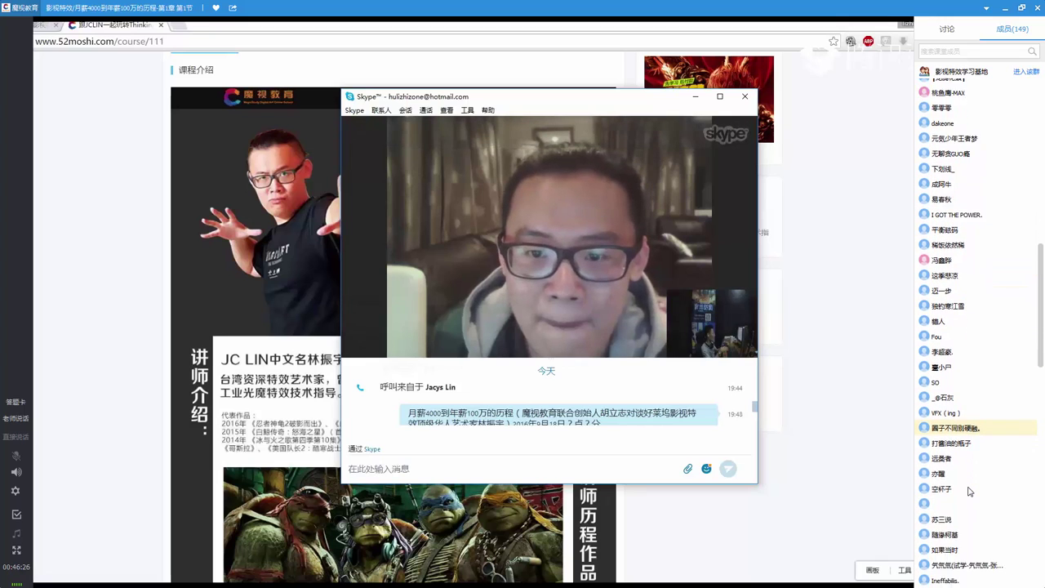
scroll(969, 490, "down", 3)
scroll(970, 490, "down", 3)
scroll(970, 490, "down", 3)
scroll(970, 491, "down", 1)
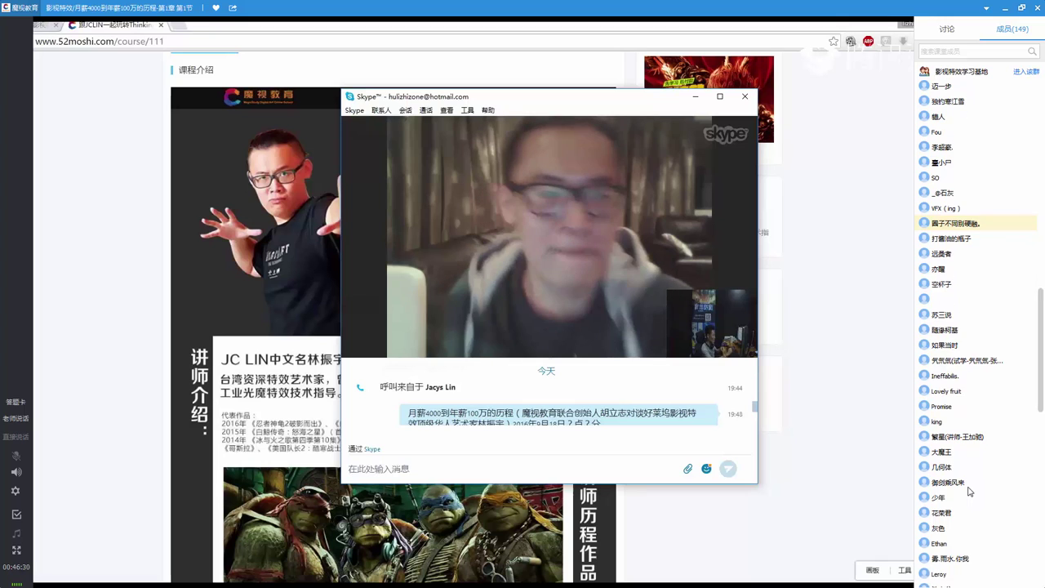
scroll(970, 490, "down", 3)
scroll(969, 491, "down", 3)
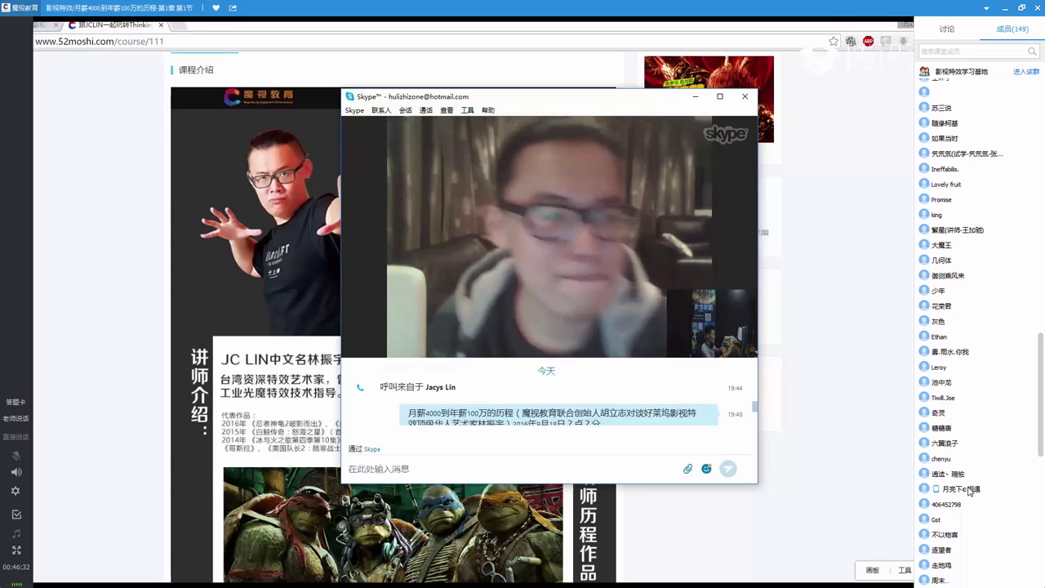
scroll(969, 491, "down", 3)
scroll(968, 492, "down", 1)
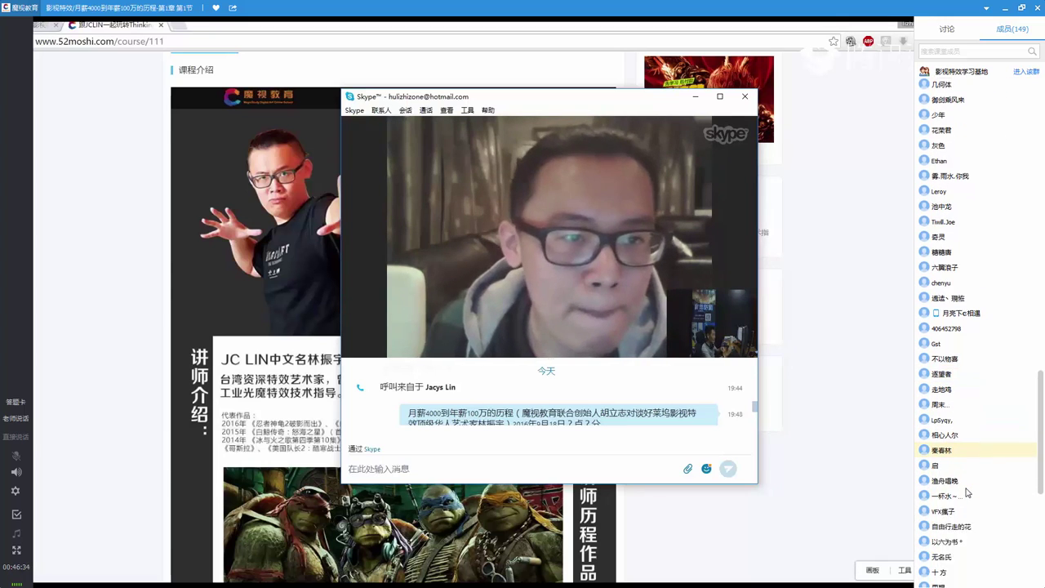
scroll(966, 490, "down", 2)
scroll(966, 491, "down", 5)
scroll(966, 491, "down", 3)
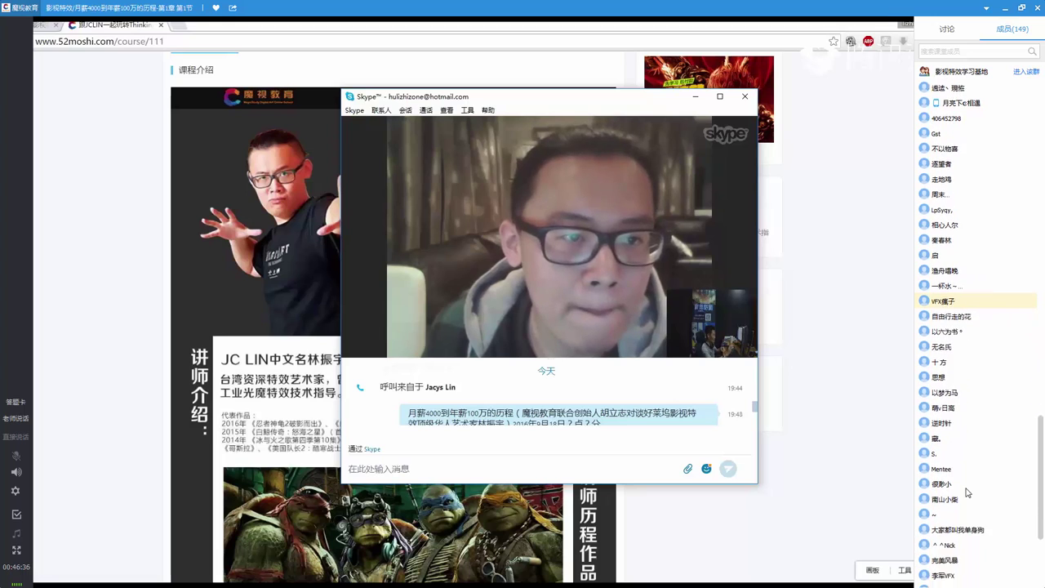
scroll(966, 491, "down", 3)
scroll(966, 491, "down", 2)
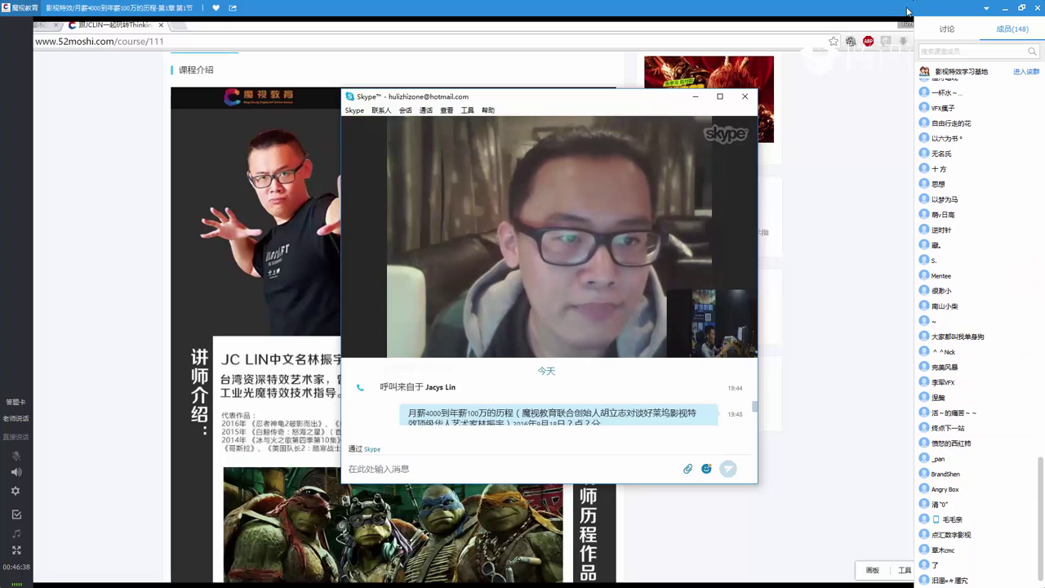
Switch the Skype right panel from members to the 讨论 discussion chat
left_click(938, 37)
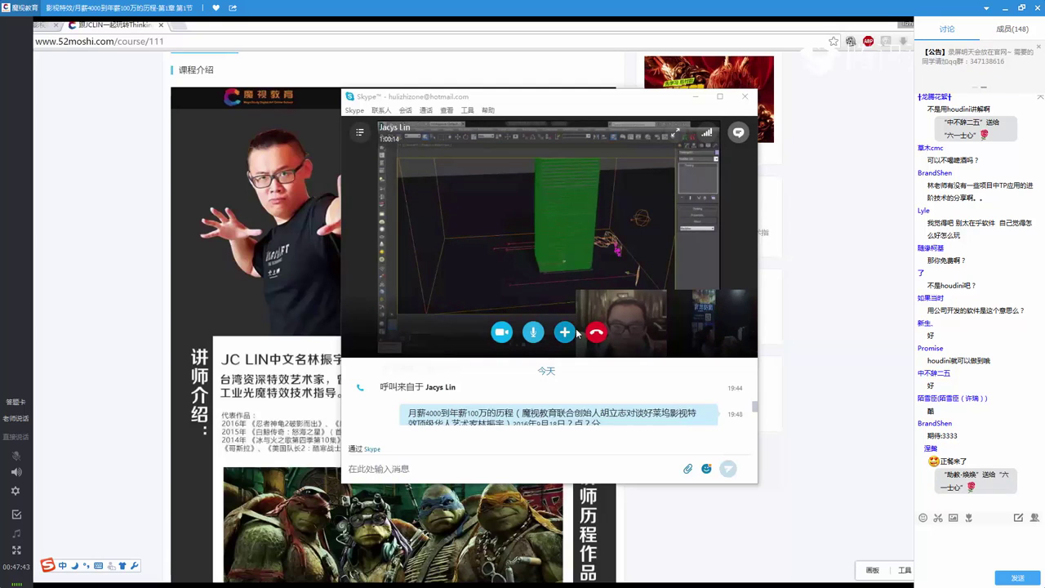
Stop your camera, then reposition and enlarge the call window to fit the shared screen and chat
left_click(502, 332)
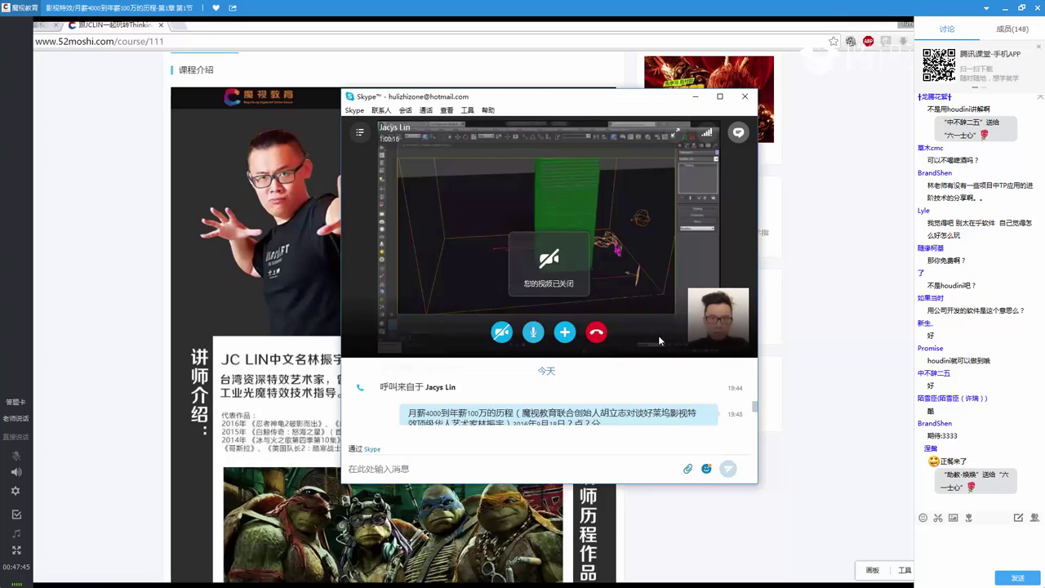
left_click(720, 98)
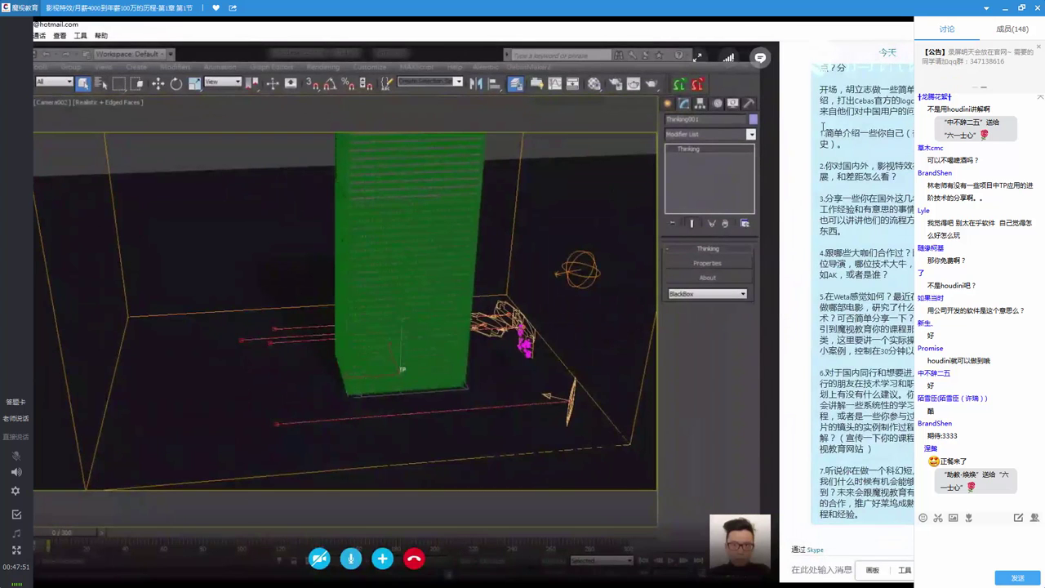
double_click(691, 24)
left_click_drag(690, 39, 640, 52)
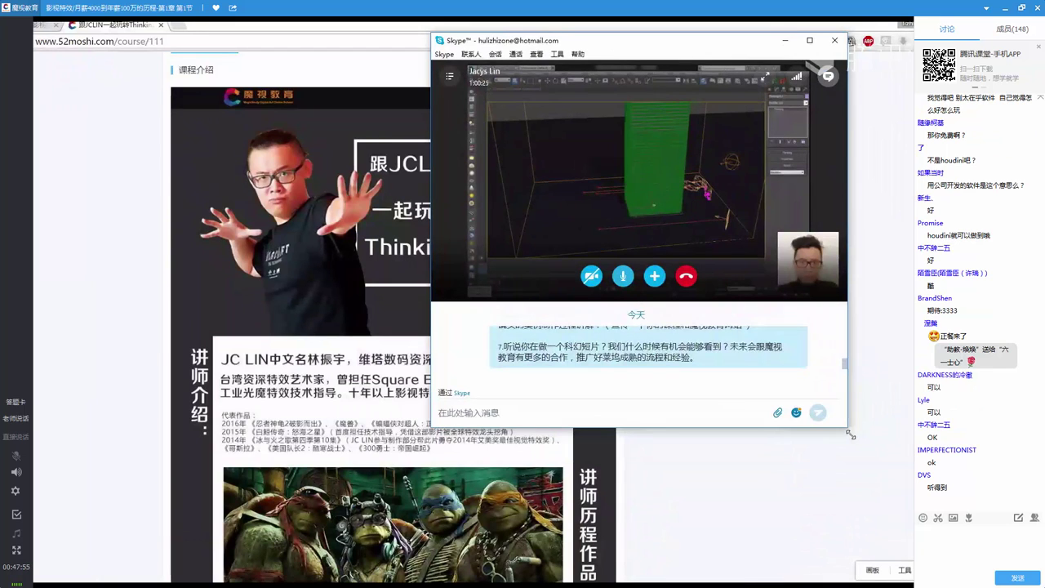
left_click_drag(847, 425, 901, 519)
left_click_drag(655, 42, 562, 53)
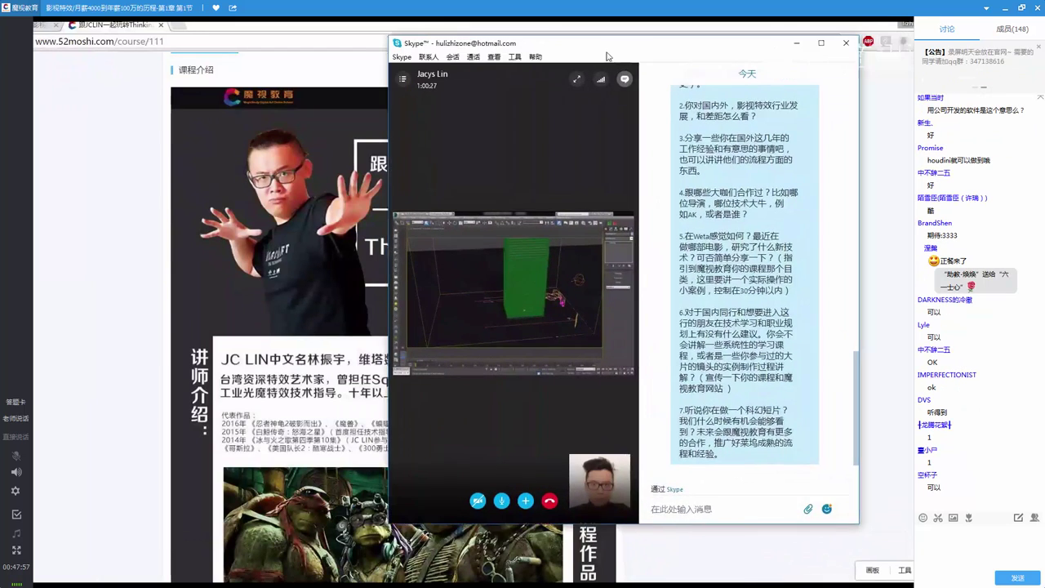
scroll(737, 266, "up", 5)
scroll(737, 267, "up", 3)
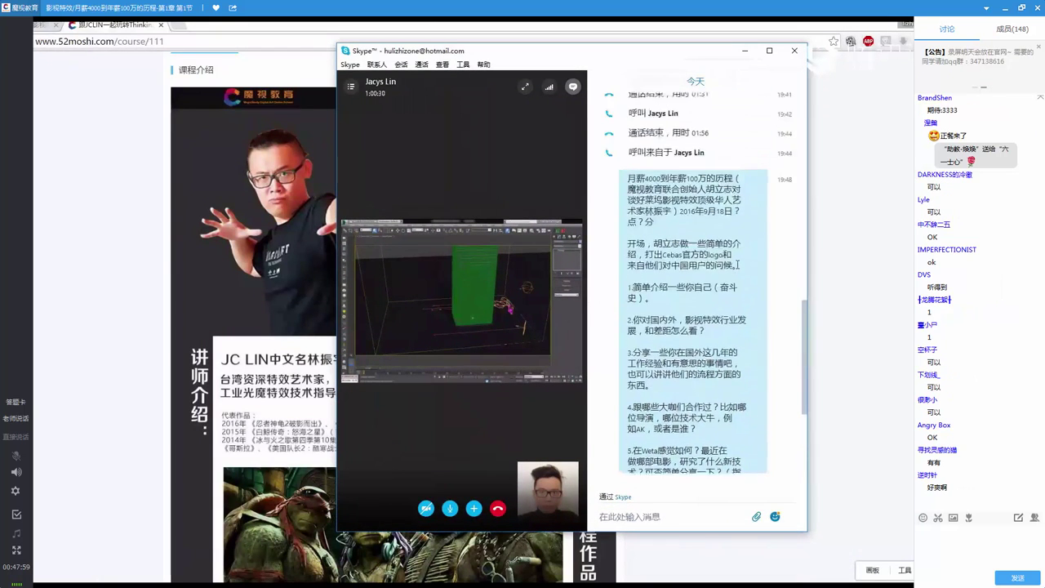
Maximize the call window, then send a flower gift to the teacher from the chat panel
left_click(769, 51)
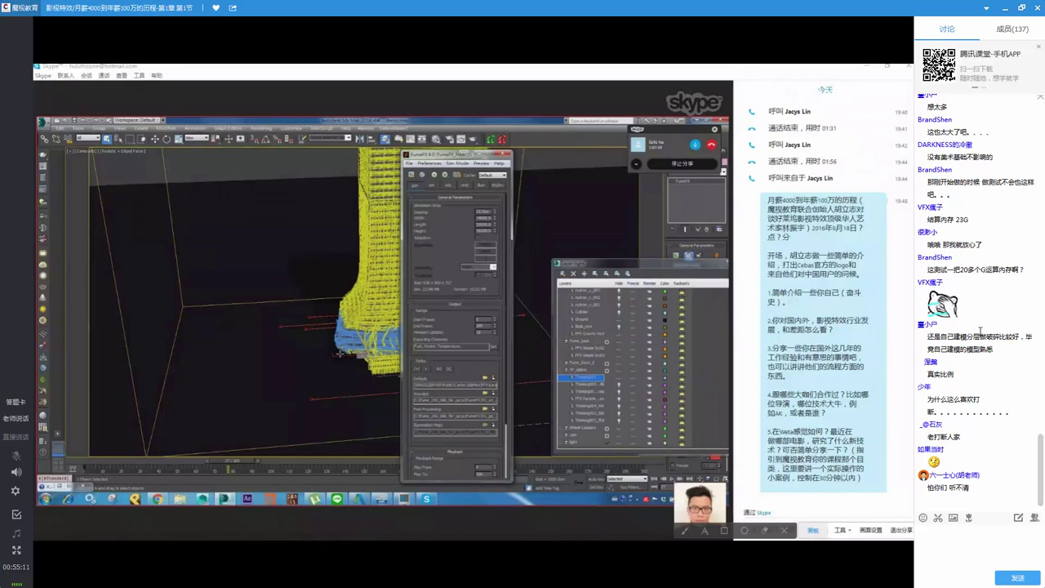
left_click(970, 520)
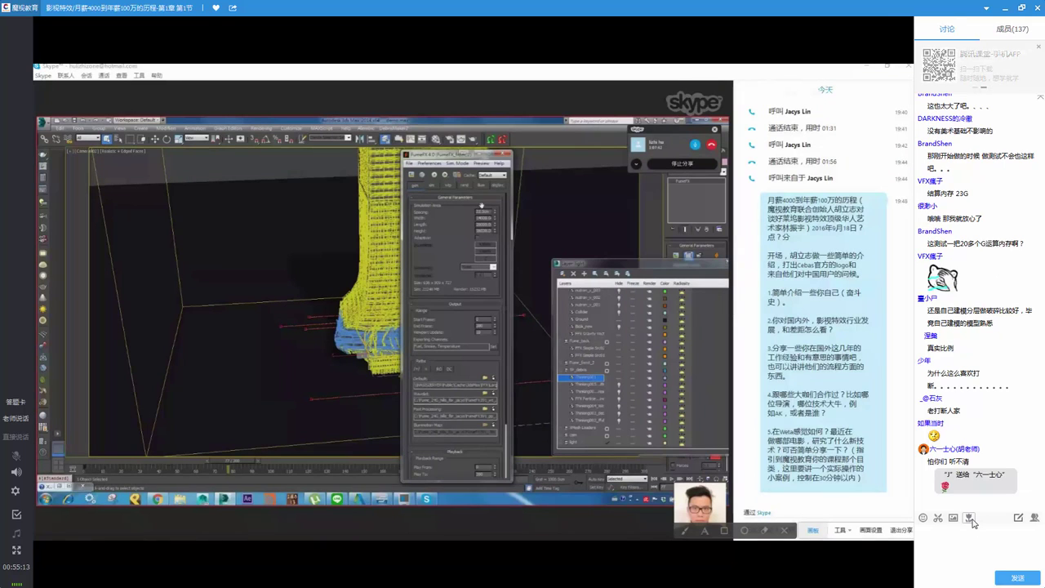
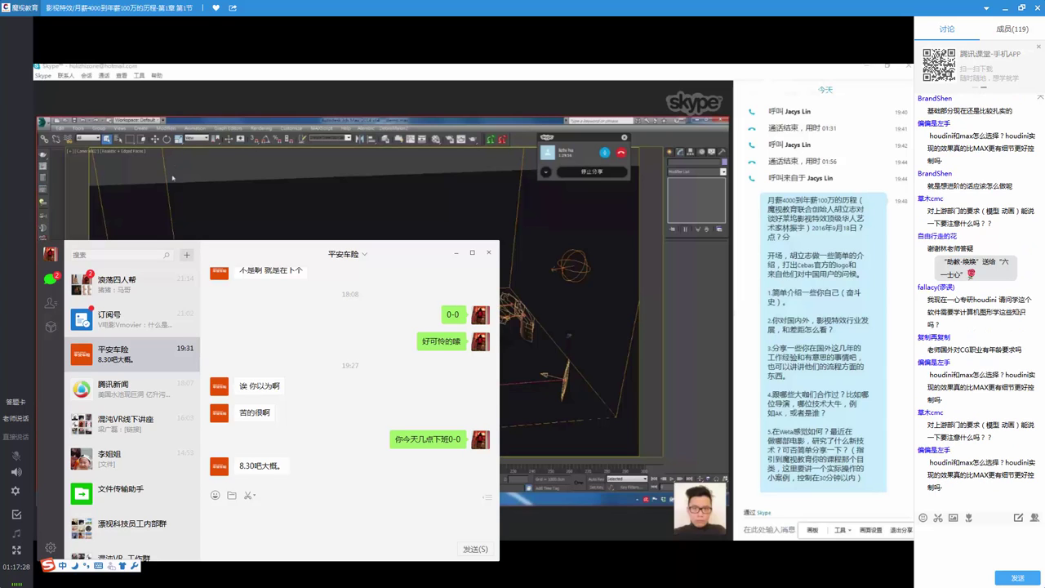
Close the WeChat chat window so the shared 3ds Max viewport is fully visible
left_click(489, 252)
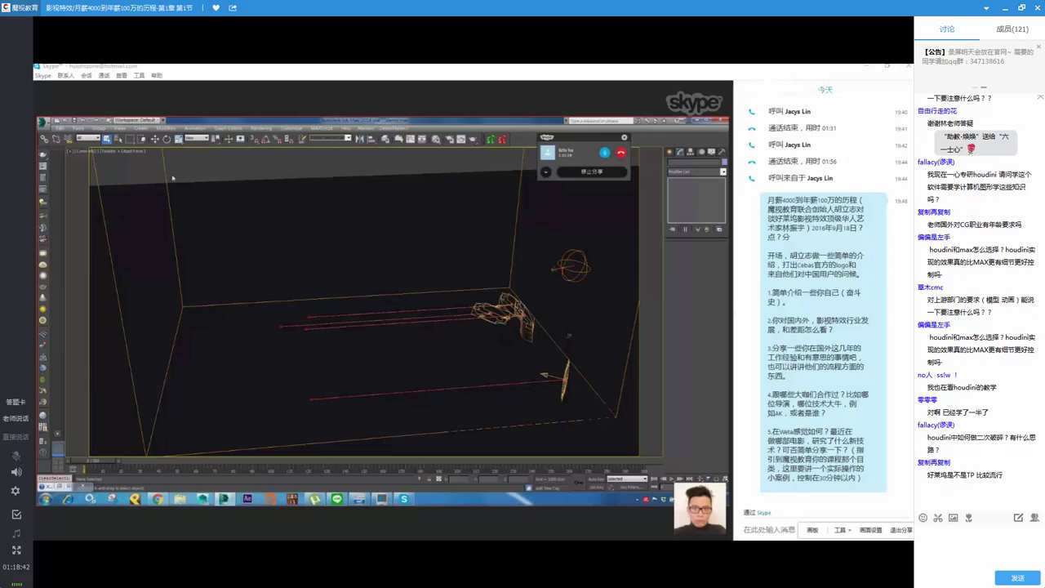
Drag within the Skype call window as the 3ds Max share ends and the call view returns
left_click_drag(172, 167, 95, 174)
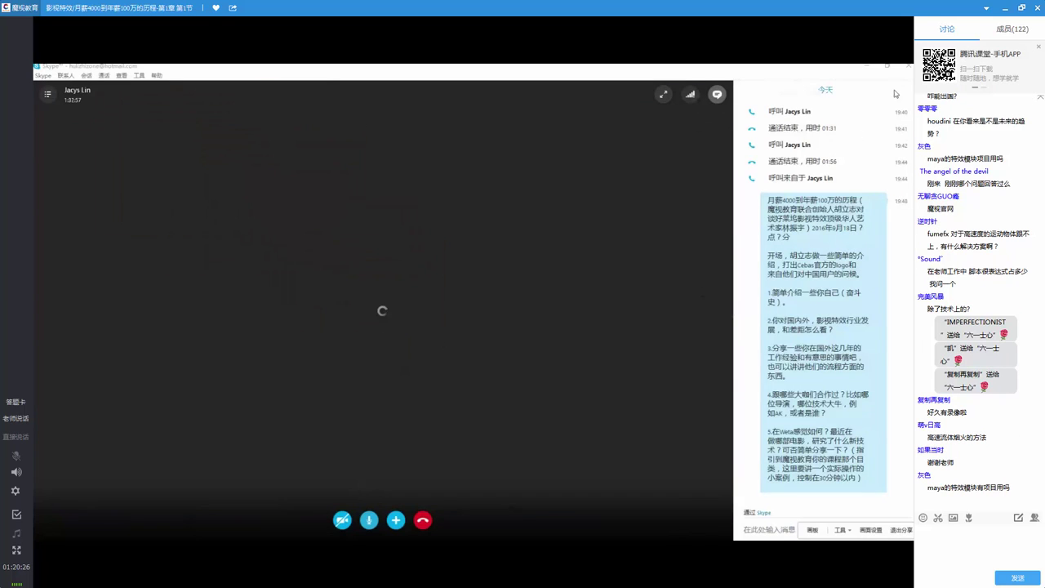
Restore the Skype call from full screen, nudge it left and up, and widen it
left_click(890, 66)
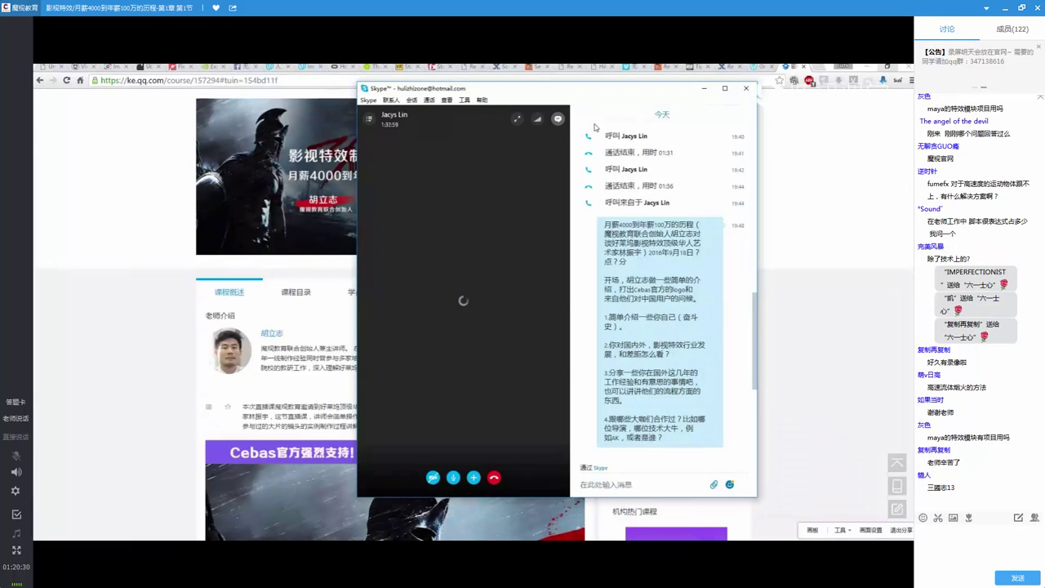
left_click_drag(620, 88, 559, 83)
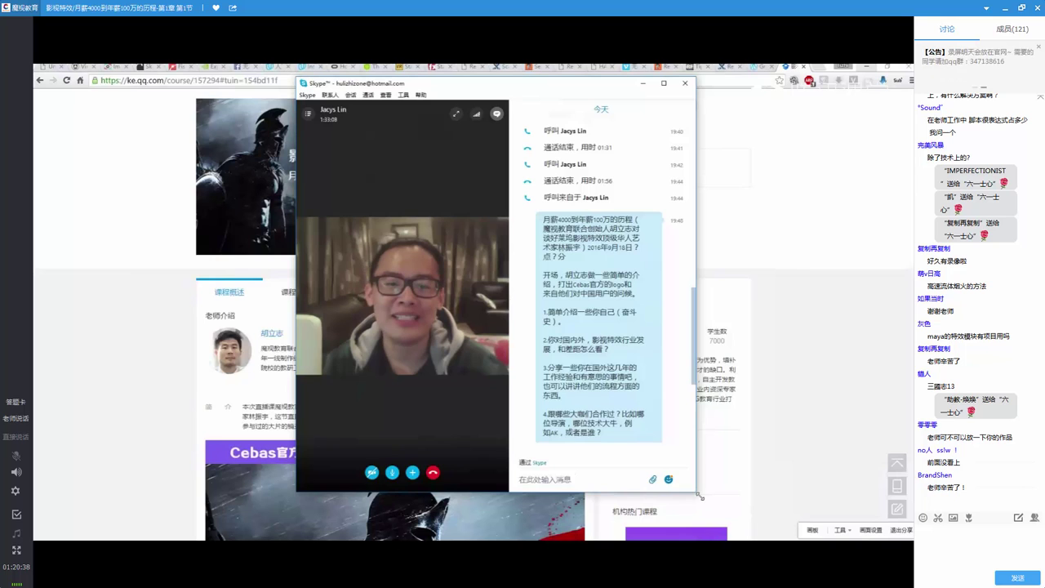
mouse_move(699, 494)
left_mouse_down()
mouse_move(868, 459)
mouse_move(878, 433)
left_mouse_up()
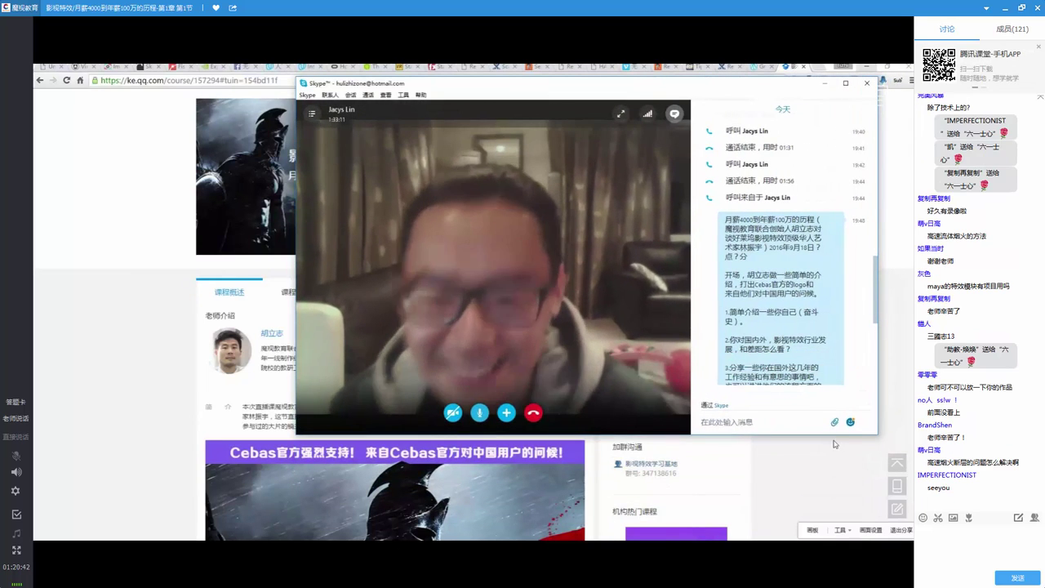